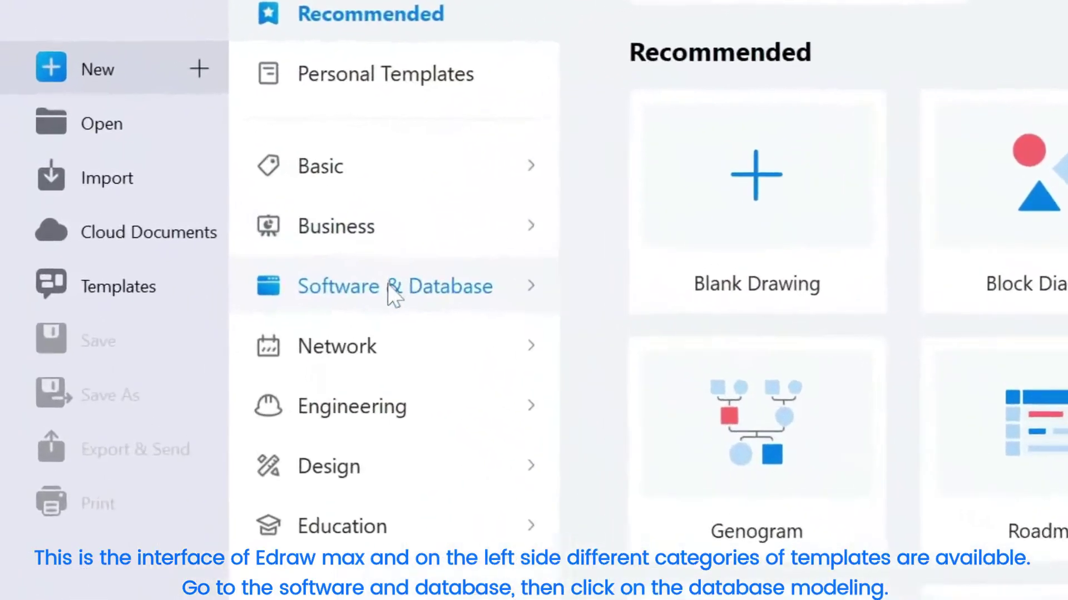
Choose the Chen ERD diagram type under Software & Database > Database Modeling.
{"action": "left_click", "coordinate": [398, 295]}
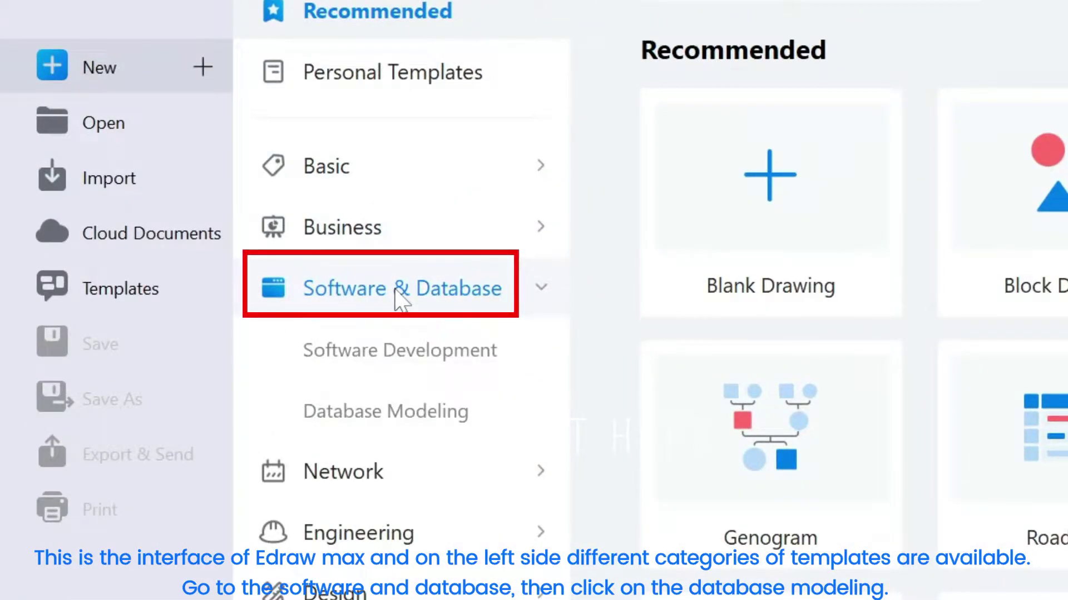
{"action": "left_click", "coordinate": [392, 423]}
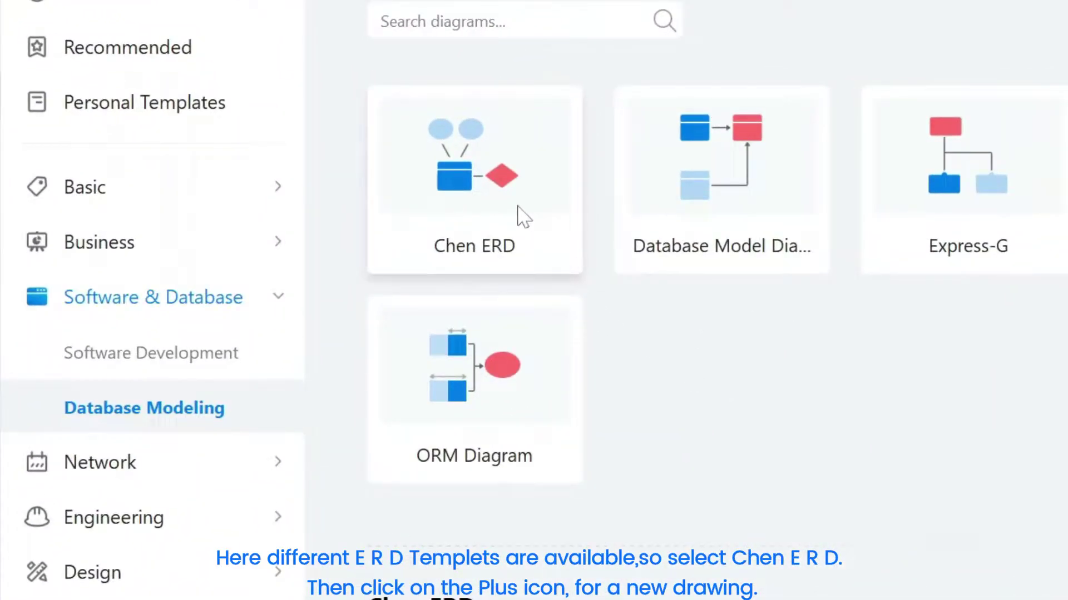
{"action": "left_click", "coordinate": [522, 216]}
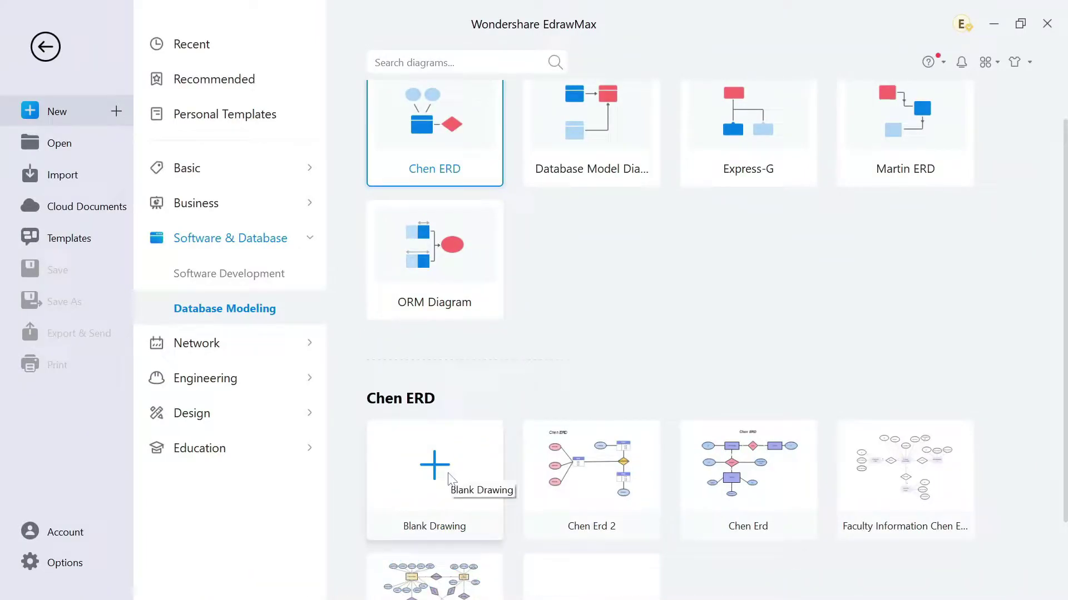
Start a blank Chen ERD drawing and browse the symbol libraries list without changes.
{"action": "left_click", "coordinate": [452, 479]}
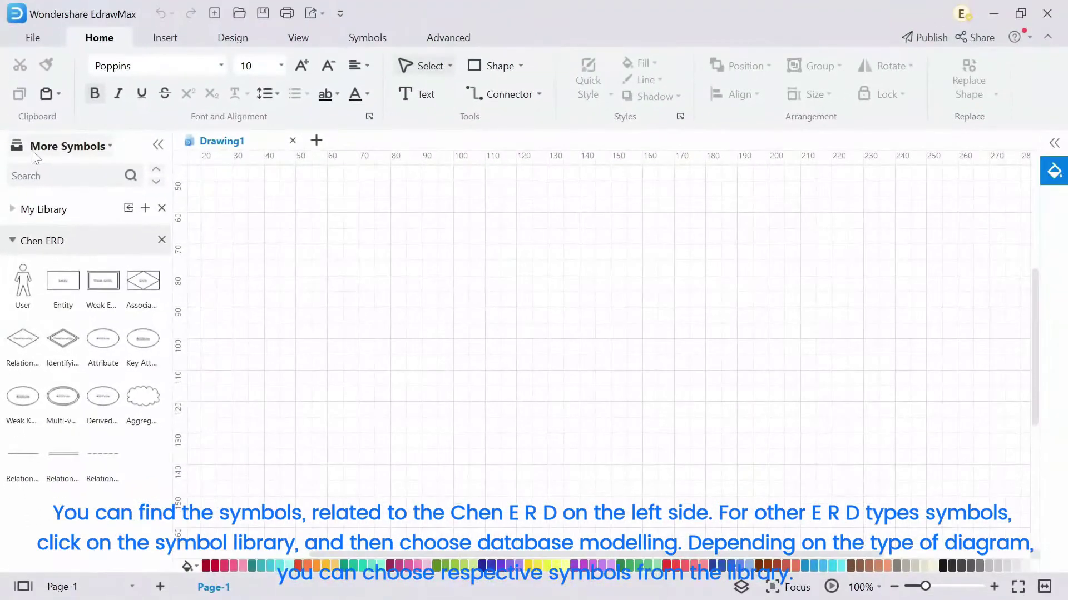
{"action": "left_click", "coordinate": [33, 150]}
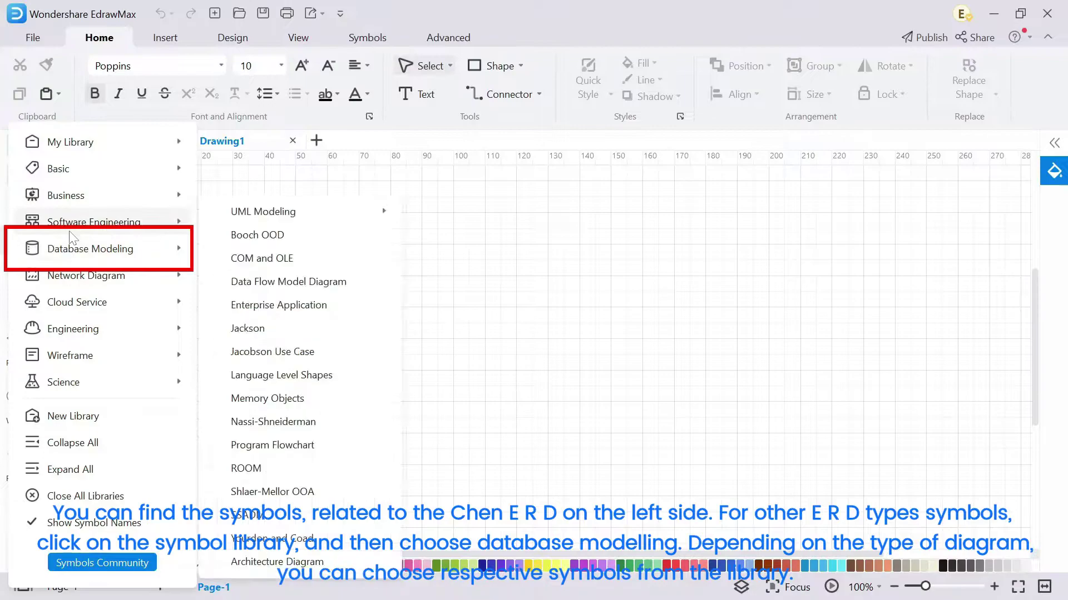
{"action": "mouse_move", "coordinate": [257, 365]}
{"action": "mouse_move", "coordinate": [90, 248]}
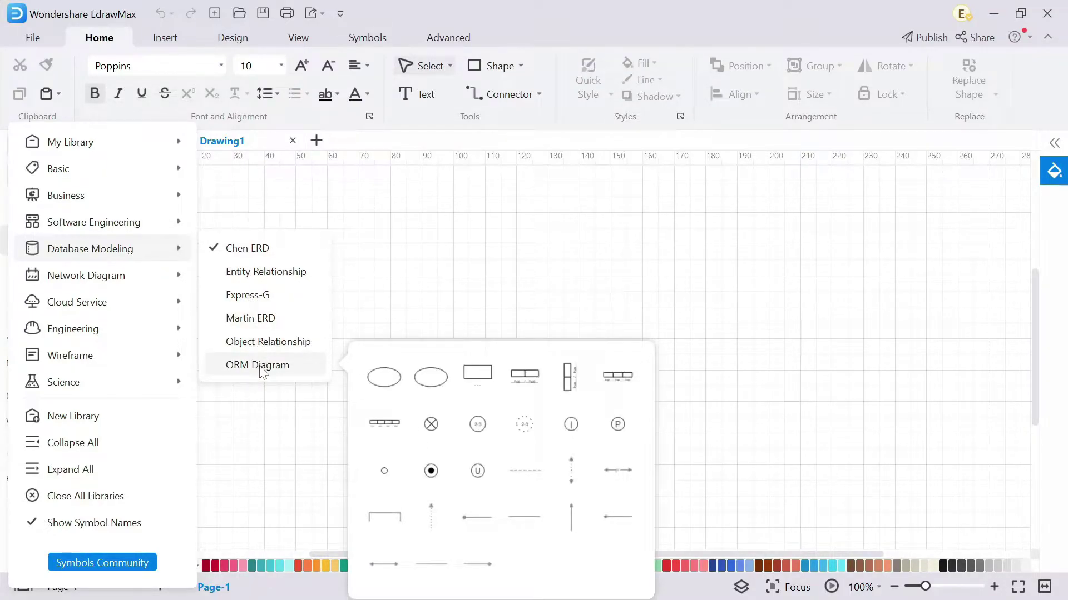
{"action": "left_click", "coordinate": [271, 412]}
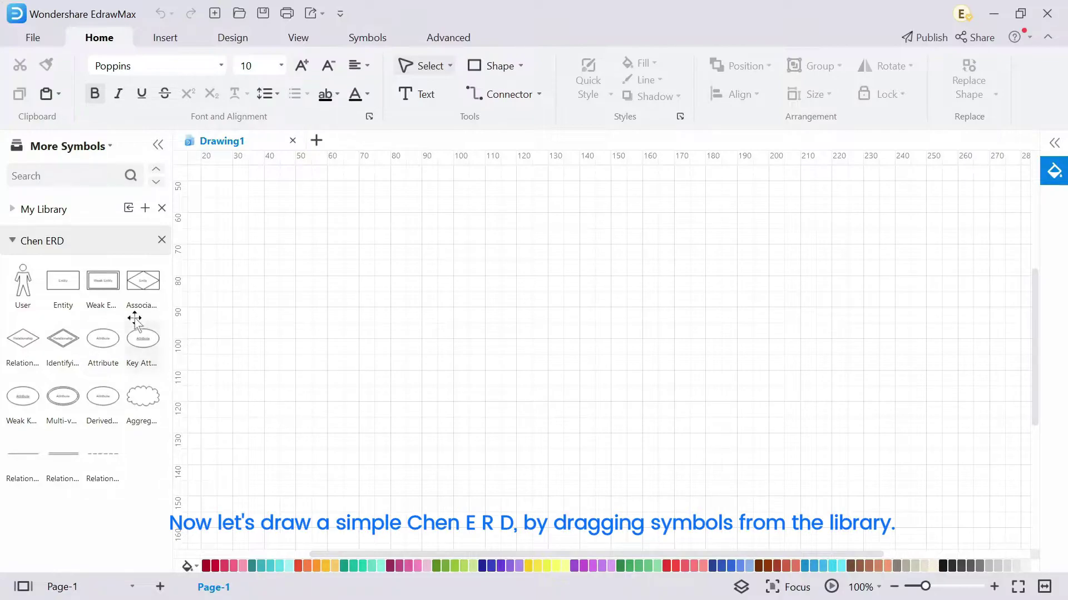
Place an entity box on the canvas and label it 'Enrollment'.
{"action": "left_click_drag", "start_coordinate": [63, 283], "coordinate": [472, 321]}
{"action": "double_click", "coordinate": [473, 314]}
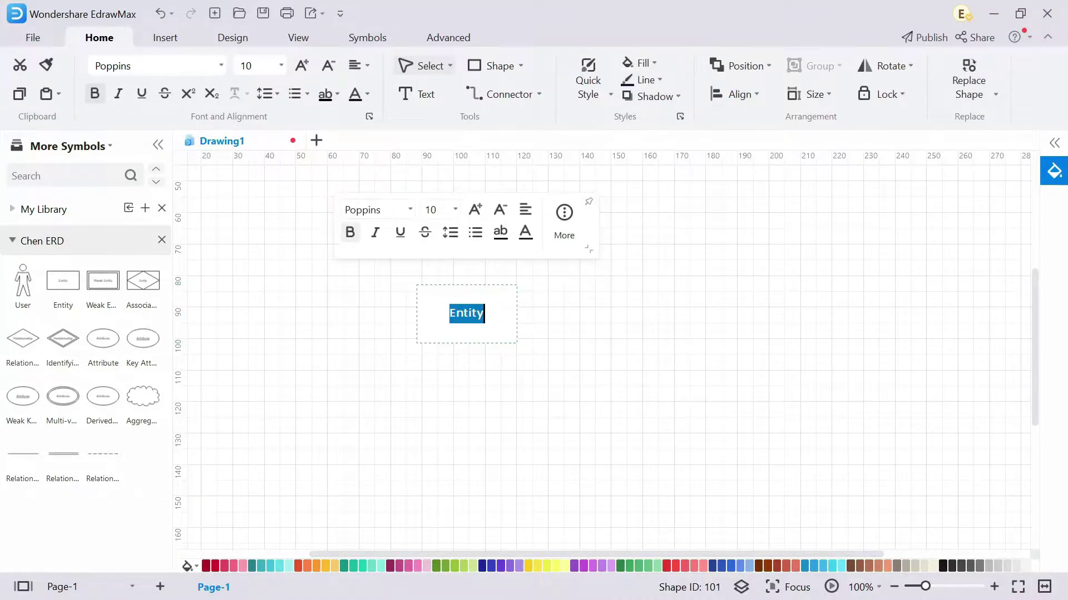
{"action": "type", "text": "Enrollment"}
{"action": "left_click", "coordinate": [575, 317]}
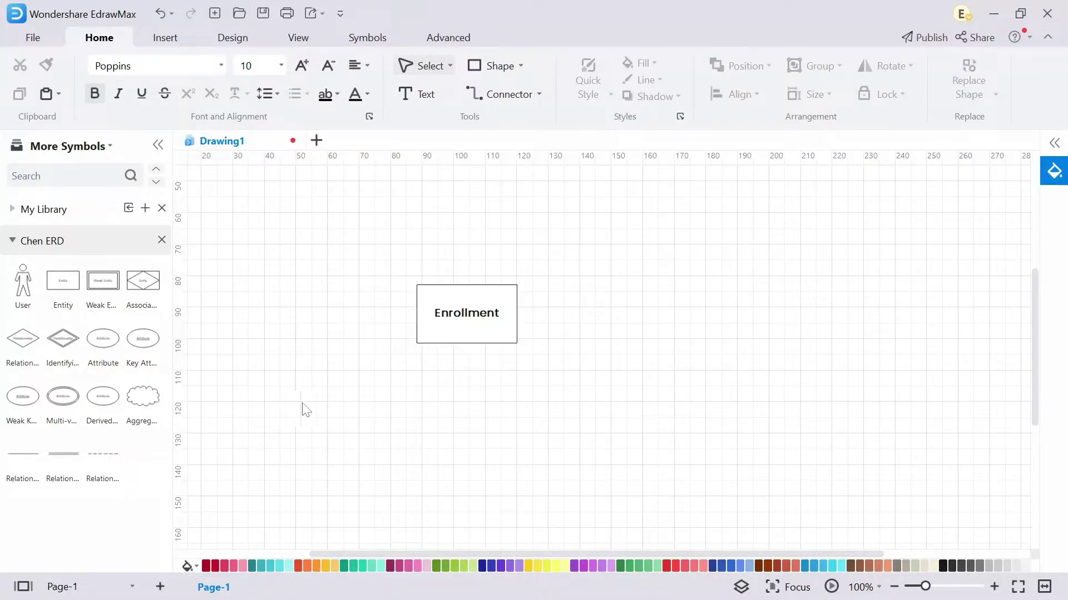
Add an attribute ellipse labelled 'Enrollment Date' above the Enrollment entity.
{"action": "mouse_move", "coordinate": [103, 338]}
{"action": "left_mouse_down"}
{"action": "mouse_move", "coordinate": [295, 251]}
{"action": "mouse_move", "coordinate": [410, 221]}
{"action": "left_mouse_up"}
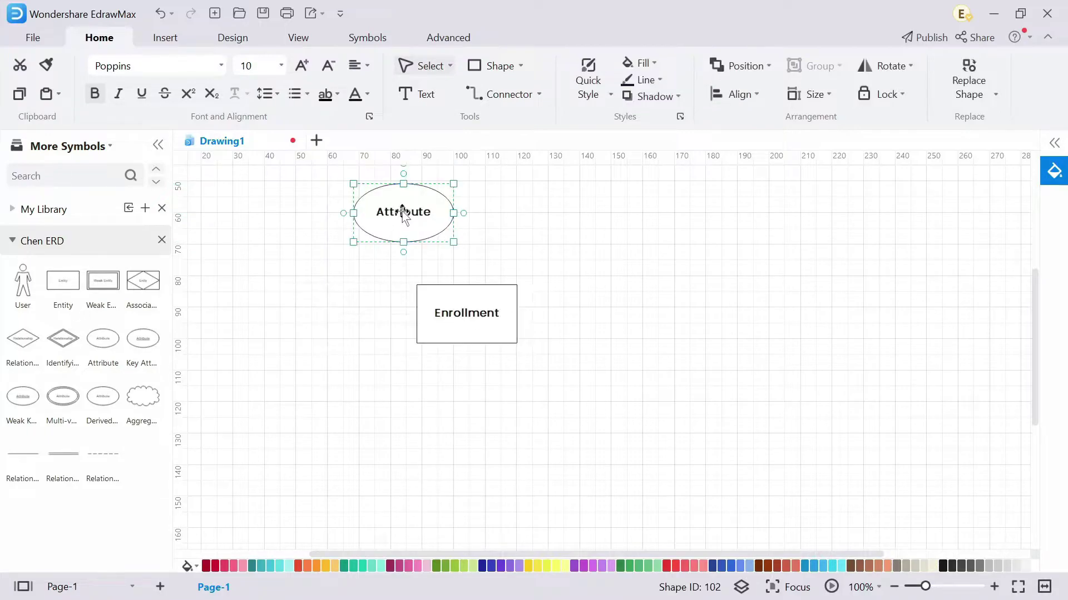
{"action": "double_click", "coordinate": [410, 220]}
{"action": "type", "text": "Enro"}
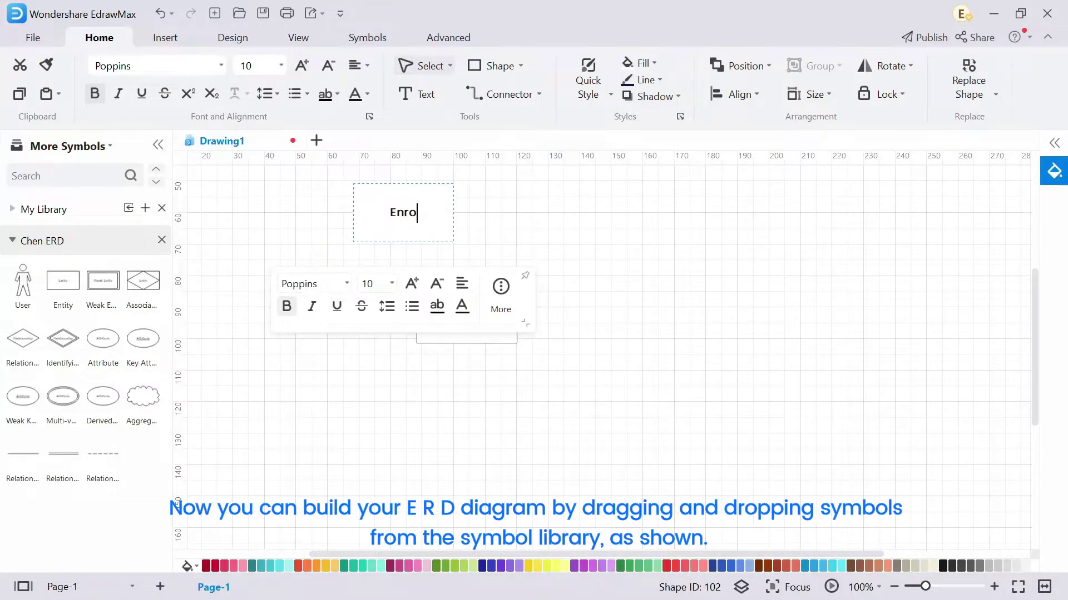
{"action": "type", "text": "llment Date"}
{"action": "left_click", "coordinate": [492, 211]}
{"action": "left_click", "coordinate": [428, 222]}
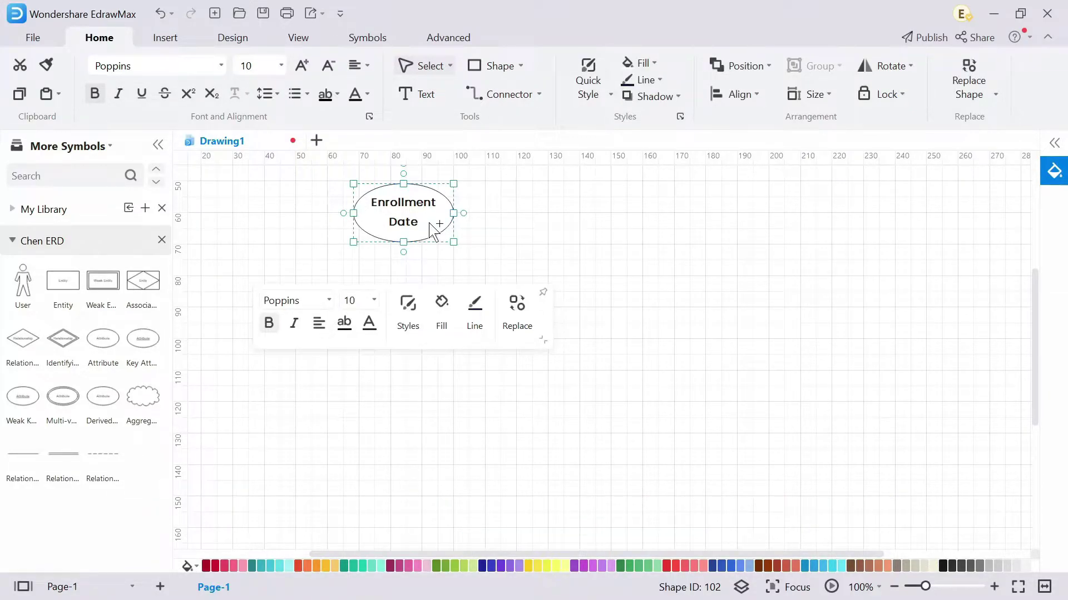
Copy the attribute ellipse to add 'StID' and 'Course Name' attributes left of Enrollment.
{"action": "left_click", "coordinate": [496, 233]}
{"action": "key", "text": "ctrl+v"}
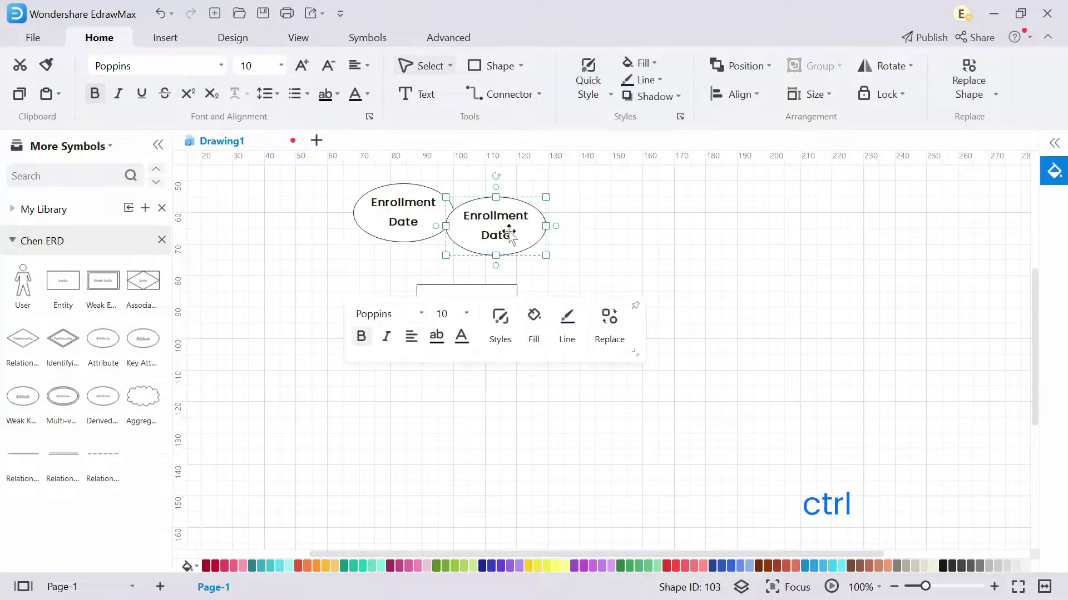
{"action": "left_click_drag", "start_coordinate": [499, 233], "coordinate": [283, 267]}
{"action": "double_click", "coordinate": [281, 261]}
{"action": "type", "text": "Student"}
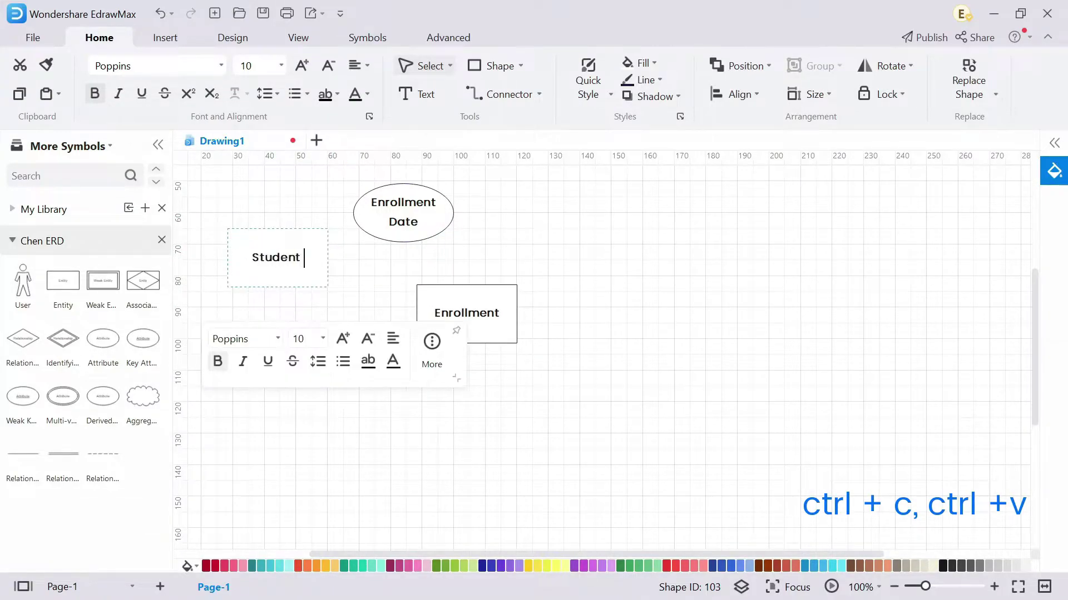
{"action": "type", "text": "ID"}
{"action": "left_click", "coordinate": [537, 246]}
{"action": "key", "text": "ctrl+v"}
{"action": "left_click_drag", "start_coordinate": [537, 241], "coordinate": [282, 338]}
{"action": "type", "text": "Course Name"}
{"action": "left_click", "coordinate": [410, 226]}
{"action": "left_click", "coordinate": [372, 388]}
Place an 'Enrolls' relationship diamond and a second entity box to its right.
{"action": "left_click_drag", "start_coordinate": [23, 338], "coordinate": [608, 341]}
{"action": "type", "text": "Enrolls"}
{"action": "mouse_move", "coordinate": [63, 280]}
{"action": "left_mouse_down"}
{"action": "mouse_move", "coordinate": [194, 301]}
{"action": "mouse_move", "coordinate": [910, 343]}
{"action": "left_mouse_up"}
Surround the right entity with Address, Telephone, Name, Date of Birth and NID attributes.
{"action": "key", "text": "ctrl+v"}
{"action": "left_click_drag", "start_coordinate": [679, 321], "coordinate": [691, 269]}
{"action": "double_click", "coordinate": [693, 270]}
{"action": "type", "text": "Address"}
{"action": "key", "text": "ctrl+v"}
{"action": "left_click_drag", "start_coordinate": [817, 266], "coordinate": [810, 274]}
{"action": "type", "text": "TelephoneNameDate of Birth"}
{"action": "key", "text": "ctrl+v"}
{"action": "left_click_drag", "start_coordinate": [920, 361], "coordinate": [926, 428]}
{"action": "type", "text": "NID"}
{"action": "left_click_drag", "start_coordinate": [803, 271], "coordinate": [792, 249]}
{"action": "left_click_drag", "start_coordinate": [920, 272], "coordinate": [890, 260]}
Add a Lecture entity with CCID, Subject, Date, Time and Lecture Name attributes.
{"action": "scroll", "coordinate": [611, 361], "scroll_direction": "down", "scroll_amount": 3}
{"action": "mouse_move", "coordinate": [63, 280]}
{"action": "left_mouse_down"}
{"action": "mouse_move", "coordinate": [584, 409]}
{"action": "mouse_move", "coordinate": [481, 382]}
{"action": "left_mouse_up"}
{"action": "type", "text": "LectureCCIDSubjectDateTime"}
{"action": "scroll", "coordinate": [612, 333], "scroll_direction": "down", "scroll_amount": 1}
{"action": "key", "text": "ctrl+v"}
{"action": "type", "text": "Lecture Name"}
{"action": "scroll", "coordinate": [612, 334], "scroll_direction": "down", "scroll_amount": 2}
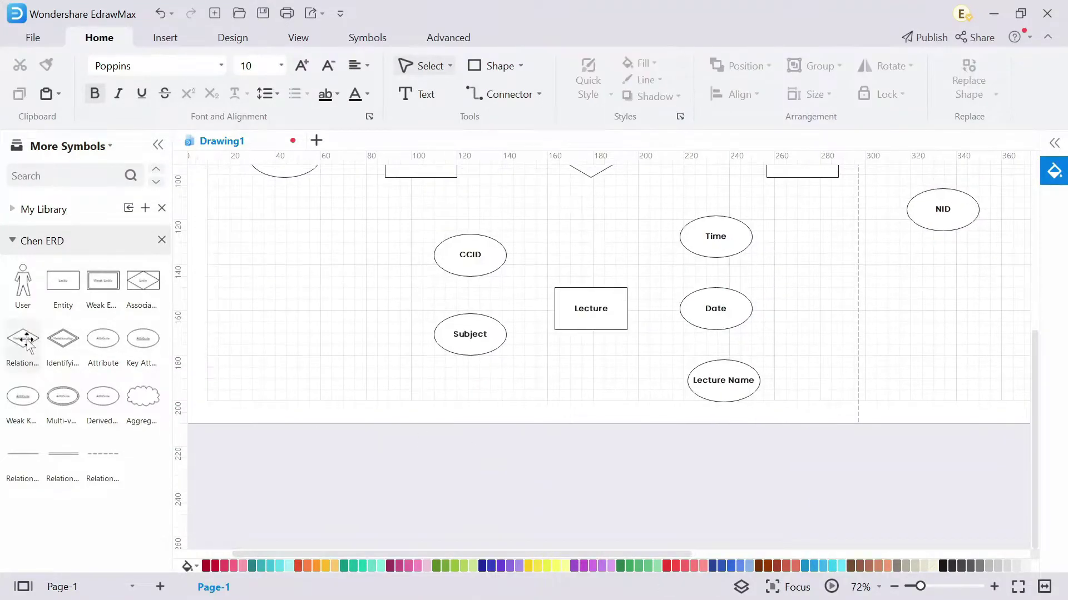
Add a 'Lectures' diamond and 'Subjects' entity with Subject Unit, Subject Date and Subject Description attributes.
{"action": "left_click_drag", "start_coordinate": [28, 342], "coordinate": [591, 496]}
{"action": "type", "text": "Lectures"}
{"action": "left_click_drag", "start_coordinate": [63, 281], "coordinate": [512, 445]}
{"action": "type", "text": "Subjects"}
{"action": "left_click_drag", "start_coordinate": [63, 281], "coordinate": [371, 441]}
{"action": "type", "text": "Subject Unit"}
{"action": "key", "text": "ctrl+v"}
{"action": "type", "text": "Subject Date"}
{"action": "scroll", "coordinate": [612, 334], "scroll_direction": "down", "scroll_amount": 1}
{"action": "key", "text": "ctrl+v"}
{"action": "type", "text": "Subject Descri"}
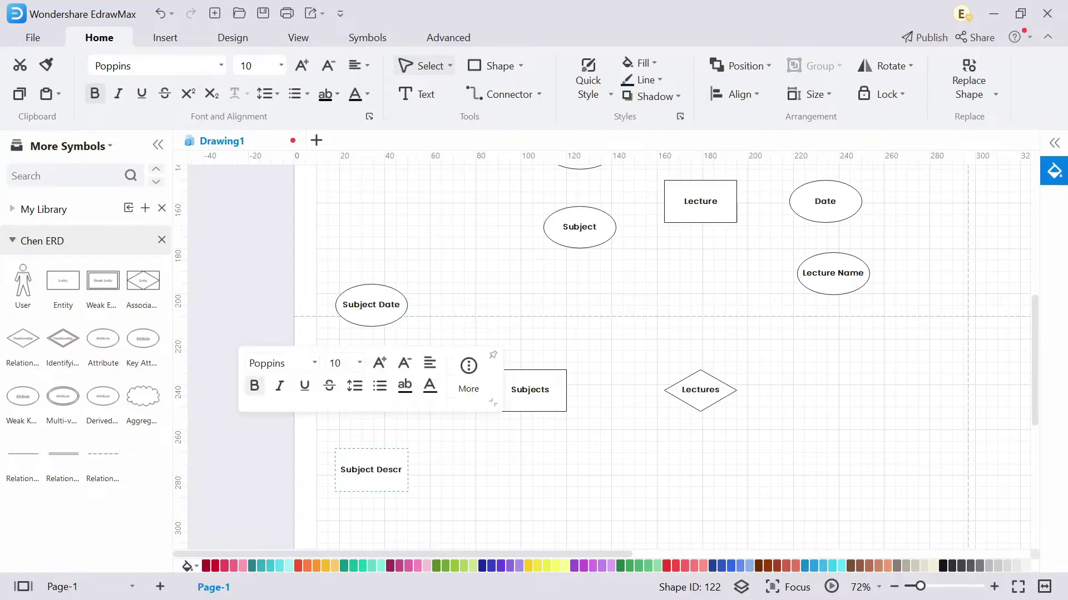
Add a 'Lectures' entity with a 'Lecture ID' attribute ellipse.
{"action": "scroll", "coordinate": [612, 333], "scroll_direction": "right", "scroll_amount": 5}
{"action": "left_click_drag", "start_coordinate": [63, 281], "coordinate": [536, 405]}
{"action": "type", "text": "Lectures"}
{"action": "key", "text": "ctrl+v"}
{"action": "left_click_drag", "start_coordinate": [734, 405], "coordinate": [728, 330]}
{"action": "double_click", "coordinate": [728, 330]}
{"action": "type", "text": "Lecture ID"}
Add Email, Telephone and Address attribute ellipses around the Lectures entity.
{"action": "left_click_drag", "start_coordinate": [807, 410], "coordinate": [729, 489]}
{"action": "type", "text": "Email"}
{"action": "scroll", "coordinate": [612, 445], "scroll_direction": "down", "scroll_amount": 1}
{"action": "type", "text": "Telephone"}
{"action": "key", "text": "ctrl+v"}
{"action": "type", "text": "Address"}
{"action": "scroll", "coordinate": [905, 500], "scroll_direction": "down", "scroll_amount": 3, "text": "ctrl"}
{"action": "left_click_drag", "start_coordinate": [543, 447], "coordinate": [550, 417]}
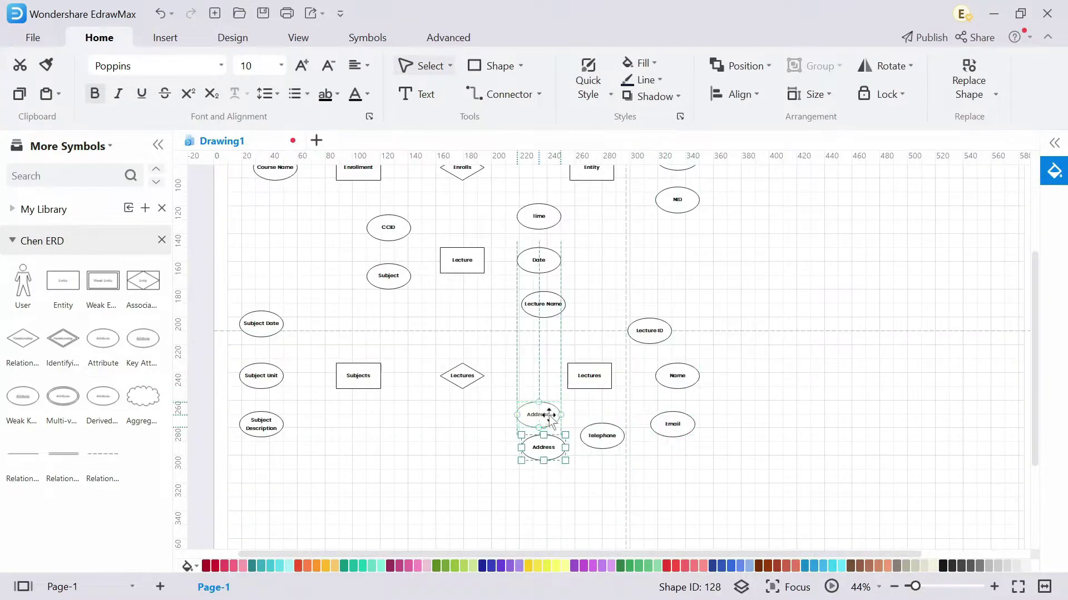
Reposition the Course Name and Telephone ellipses, then zoom toward Student ID and Enrollment.
{"action": "scroll", "coordinate": [550, 417], "scroll_direction": "up", "scroll_amount": 1}
{"action": "left_click_drag", "start_coordinate": [341, 348], "coordinate": [393, 353]}
{"action": "scroll", "coordinate": [389, 389], "scroll_direction": "up", "scroll_amount": 2}
{"action": "scroll", "coordinate": [575, 295], "scroll_direction": "up", "scroll_amount": 2}
{"action": "left_click", "coordinate": [326, 318]}
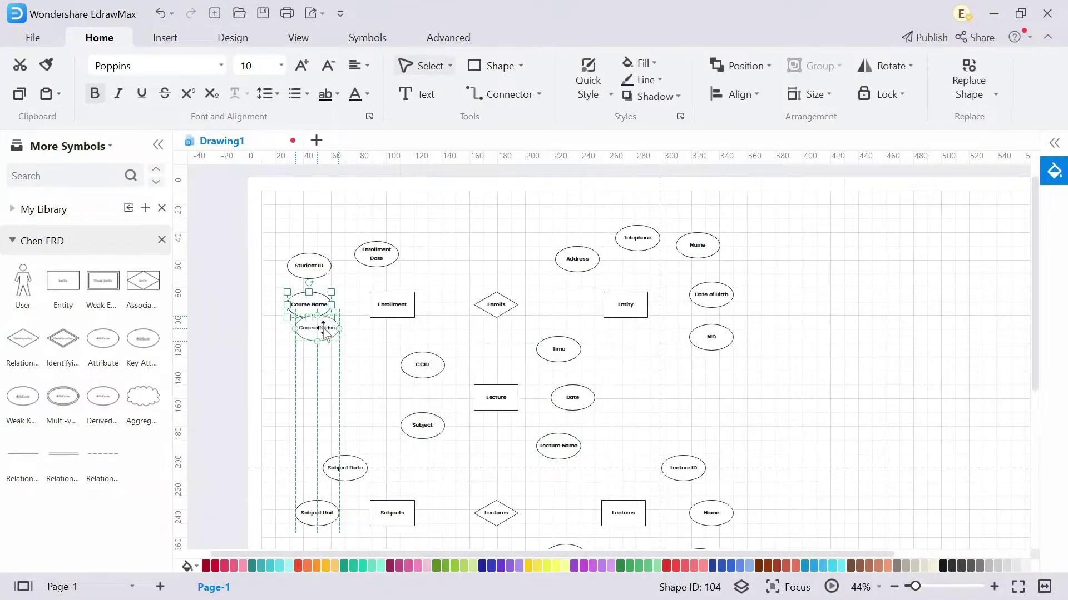
{"action": "scroll", "coordinate": [681, 341], "scroll_direction": "right", "scroll_amount": 1}
{"action": "left_click", "coordinate": [589, 243]}
{"action": "mouse_move", "coordinate": [777, 324]}
{"action": "left_mouse_down"}
{"action": "mouse_move", "coordinate": [752, 252]}
{"action": "mouse_move", "coordinate": [776, 271]}
{"action": "left_mouse_up"}
{"action": "left_click_drag", "start_coordinate": [454, 304], "coordinate": [472, 320]}
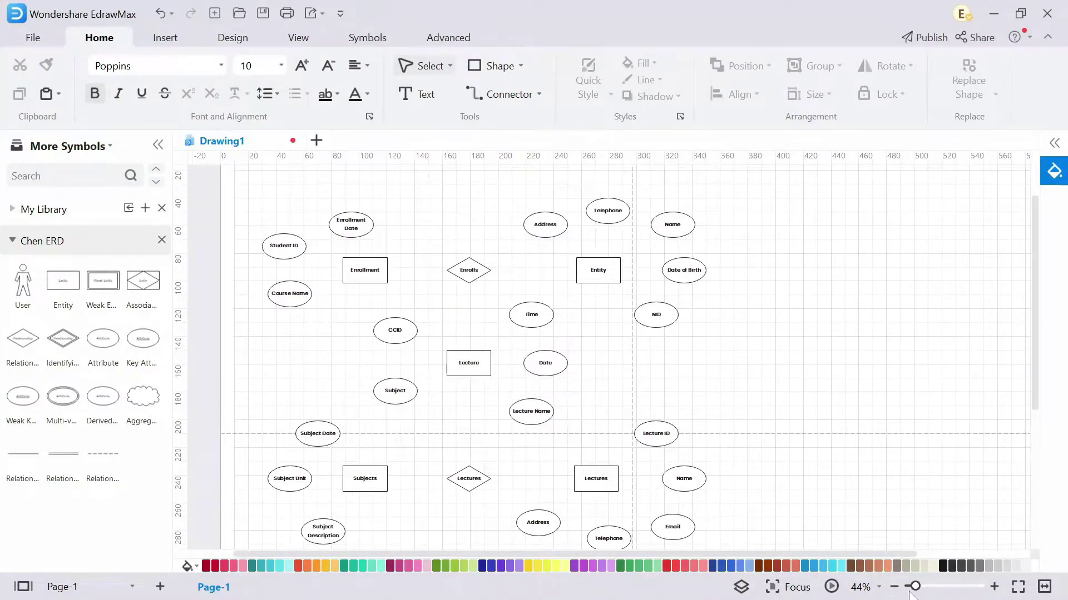
{"action": "left_click_drag", "start_coordinate": [913, 587], "coordinate": [921, 587]}
{"action": "mouse_move", "coordinate": [691, 403]}
{"action": "left_mouse_down"}
{"action": "mouse_move", "coordinate": [852, 495]}
{"action": "mouse_move", "coordinate": [923, 505]}
{"action": "left_mouse_up"}
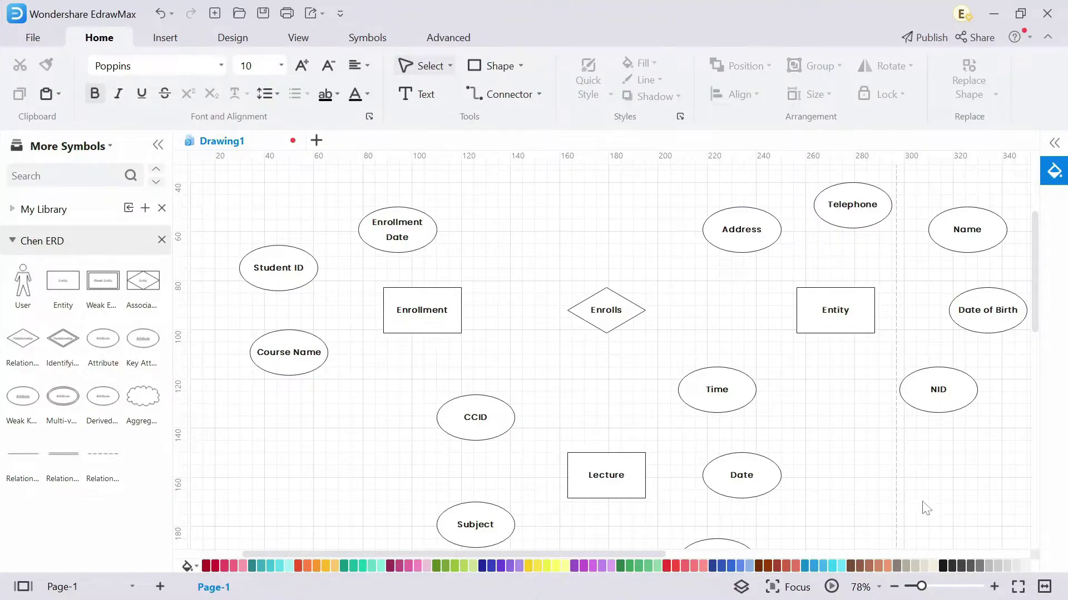
Switch to straight connectors and link Student ID and Course Name to Enrollment.
{"action": "left_click", "coordinate": [539, 95]}
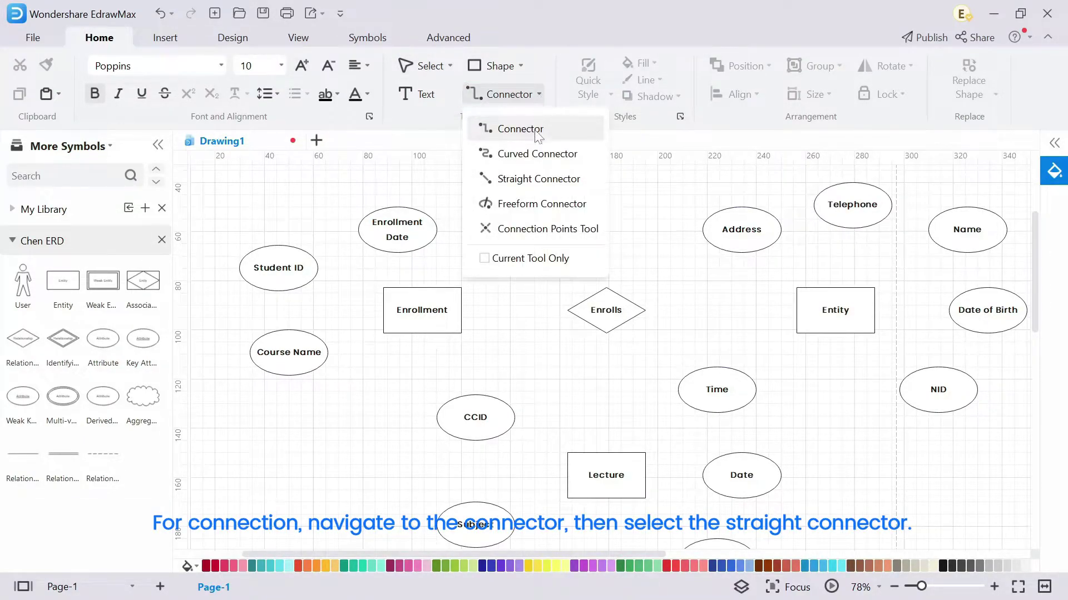
{"action": "left_click", "coordinate": [528, 179]}
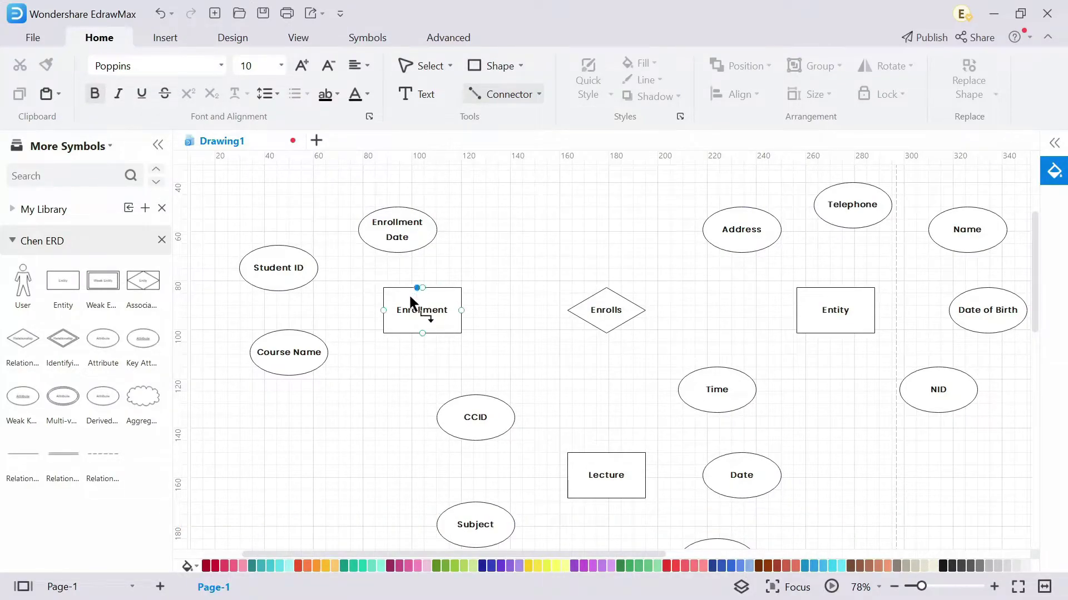
{"action": "left_click_drag", "start_coordinate": [386, 311], "coordinate": [320, 268]}
{"action": "left_click", "coordinate": [334, 312]}
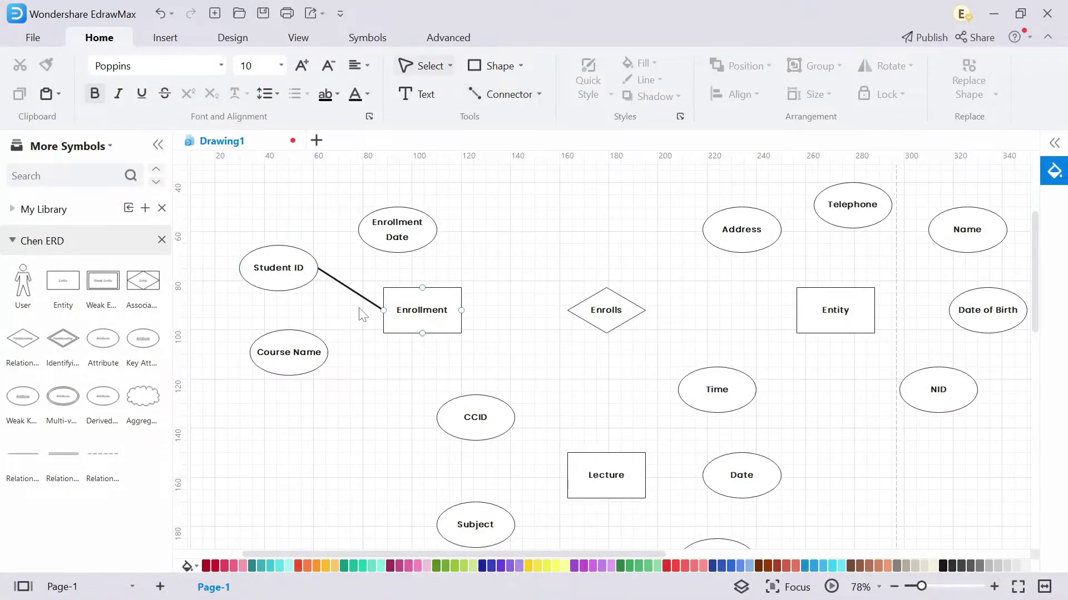
{"action": "left_click_drag", "start_coordinate": [334, 357], "coordinate": [382, 319]}
Connect Enrollment Date and Enrolls, the right entity to its attributes, and Enrolls to Lecture.
{"action": "mouse_move", "coordinate": [398, 253]}
{"action": "left_mouse_down"}
{"action": "mouse_move", "coordinate": [417, 287]}
{"action": "mouse_move", "coordinate": [607, 343]}
{"action": "mouse_move", "coordinate": [715, 358]}
{"action": "left_mouse_up"}
{"action": "mouse_move", "coordinate": [601, 379]}
{"action": "left_mouse_down"}
{"action": "mouse_move", "coordinate": [699, 412]}
{"action": "mouse_move", "coordinate": [711, 330]}
{"action": "left_mouse_up"}
{"action": "left_click_drag", "start_coordinate": [597, 306], "coordinate": [580, 366]}
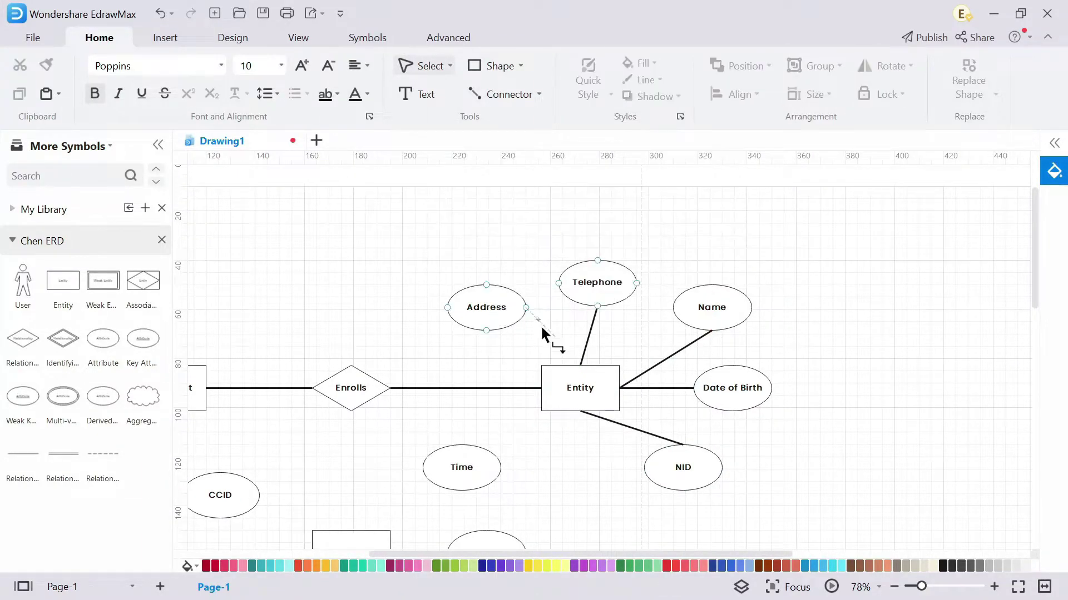
{"action": "scroll", "coordinate": [551, 334], "scroll_direction": "down", "scroll_amount": 3}
{"action": "scroll", "coordinate": [552, 334], "scroll_direction": "left", "scroll_amount": 3}
{"action": "mouse_move", "coordinate": [502, 266]}
{"action": "left_mouse_down"}
{"action": "mouse_move", "coordinate": [502, 386]}
{"action": "mouse_move", "coordinate": [612, 345]}
{"action": "left_mouse_up"}
Link Lecture to its attributes and the Lectures diamond, and Subjects to its attributes.
{"action": "mouse_move", "coordinate": [541, 408]}
{"action": "left_mouse_down"}
{"action": "mouse_move", "coordinate": [598, 409]}
{"action": "mouse_move", "coordinate": [612, 472]}
{"action": "left_mouse_up"}
{"action": "scroll", "coordinate": [670, 436], "scroll_direction": "left", "scroll_amount": 3}
{"action": "left_click_drag", "start_coordinate": [454, 435], "coordinate": [546, 409]}
{"action": "scroll", "coordinate": [503, 439], "scroll_direction": "down", "scroll_amount": 2}
{"action": "scroll", "coordinate": [568, 389], "scroll_direction": "down", "scroll_amount": 3}
{"action": "left_click_drag", "start_coordinate": [567, 258], "coordinate": [568, 424]}
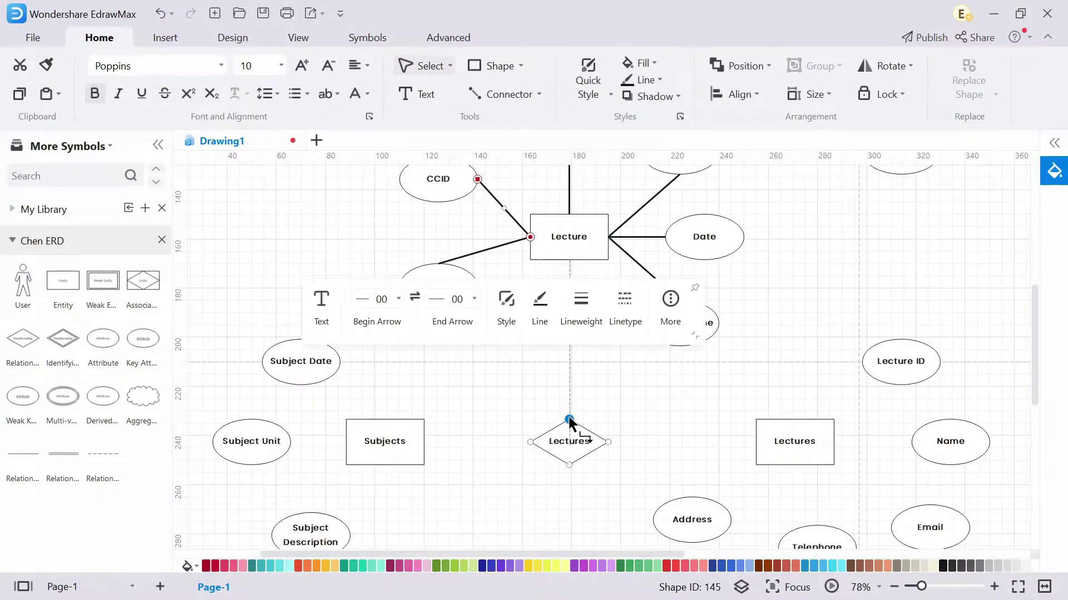
{"action": "mouse_move", "coordinate": [461, 408]}
{"action": "left_mouse_down"}
{"action": "mouse_move", "coordinate": [573, 408]}
{"action": "mouse_move", "coordinate": [448, 361]}
{"action": "left_mouse_up"}
{"action": "scroll", "coordinate": [501, 408], "scroll_direction": "left", "scroll_amount": 3}
{"action": "left_click_drag", "start_coordinate": [533, 441], "coordinate": [459, 490]}
{"action": "left_click_drag", "start_coordinate": [494, 418], "coordinate": [438, 418]}
Connect the Lectures entity to its diamond plus Address, Telephone, Lecture ID, Name and Email.
{"action": "scroll", "coordinate": [568, 436], "scroll_direction": "down", "scroll_amount": 2}
{"action": "scroll", "coordinate": [567, 436], "scroll_direction": "right", "scroll_amount": 3}
{"action": "scroll", "coordinate": [567, 436], "scroll_direction": "up", "scroll_amount": 1}
{"action": "scroll", "coordinate": [567, 436], "scroll_direction": "right", "scroll_amount": 3}
{"action": "mouse_move", "coordinate": [451, 331]}
{"action": "left_mouse_down"}
{"action": "mouse_move", "coordinate": [599, 330]}
{"action": "mouse_move", "coordinate": [535, 386]}
{"action": "left_mouse_up"}
{"action": "left_click_drag", "start_coordinate": [638, 354], "coordinate": [660, 414]}
{"action": "mouse_move", "coordinate": [676, 331]}
{"action": "left_mouse_down"}
{"action": "mouse_move", "coordinate": [744, 273]}
{"action": "mouse_move", "coordinate": [754, 330]}
{"action": "left_mouse_up"}
{"action": "left_click_drag", "start_coordinate": [676, 330], "coordinate": [773, 394]}
{"action": "scroll", "coordinate": [913, 386], "scroll_direction": "down", "scroll_amount": 1}
{"action": "scroll", "coordinate": [913, 385], "scroll_direction": "down", "scroll_amount": 3, "text": "ctrl"}
{"action": "scroll", "coordinate": [753, 431], "scroll_direction": "down", "scroll_amount": 2, "text": "ctrl"}
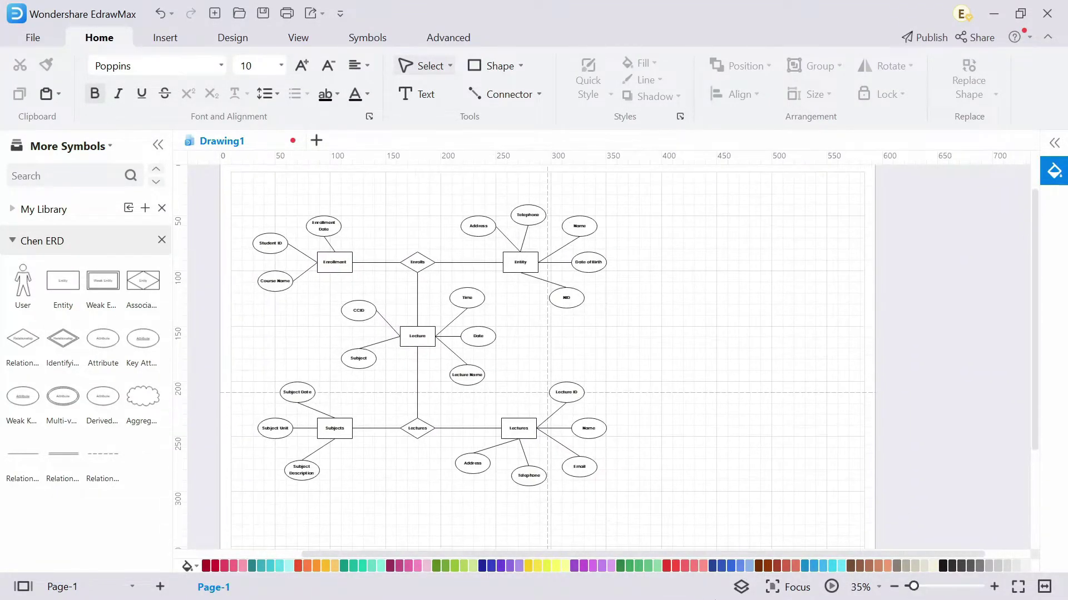
Select all shapes and apply Fit to Drawing, then zoom to 47% on the diagram.
{"action": "left_click_drag", "start_coordinate": [742, 389], "coordinate": [767, 382]}
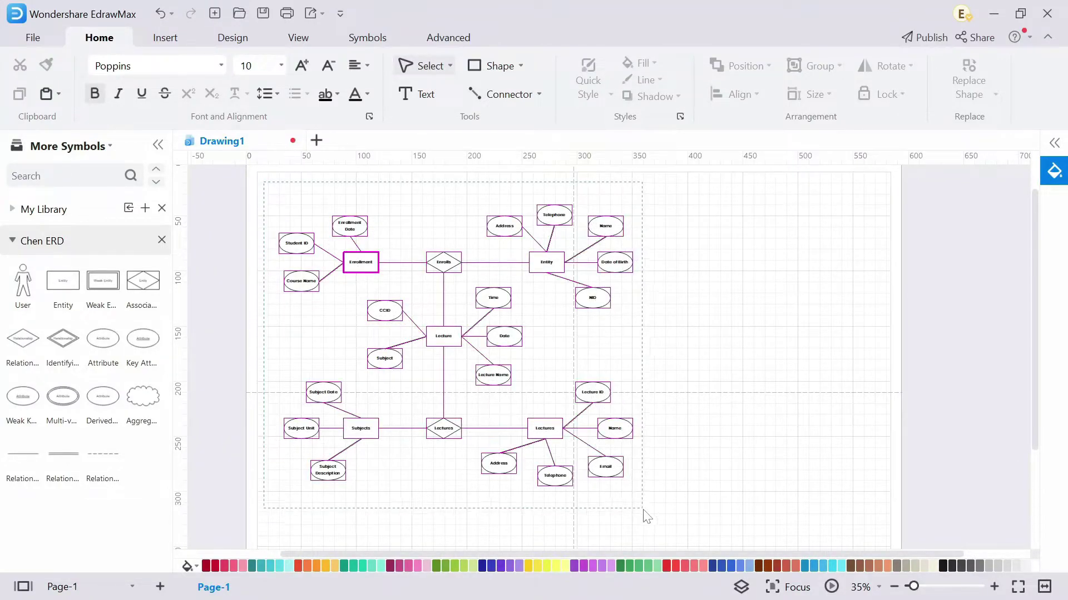
{"action": "left_click_drag", "start_coordinate": [264, 182], "coordinate": [666, 517]}
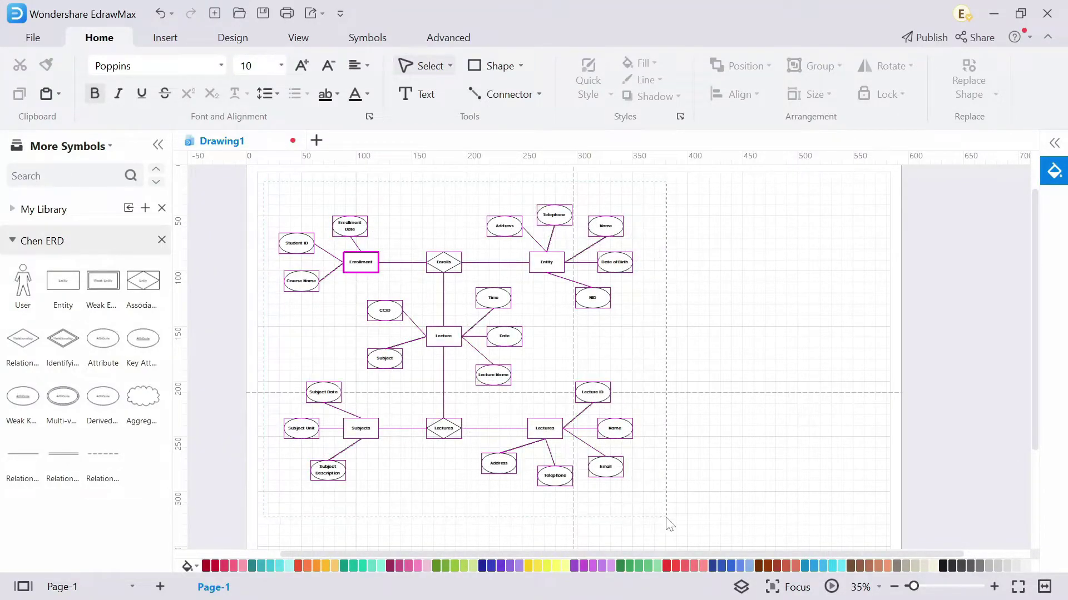
{"action": "right_click", "coordinate": [609, 352]}
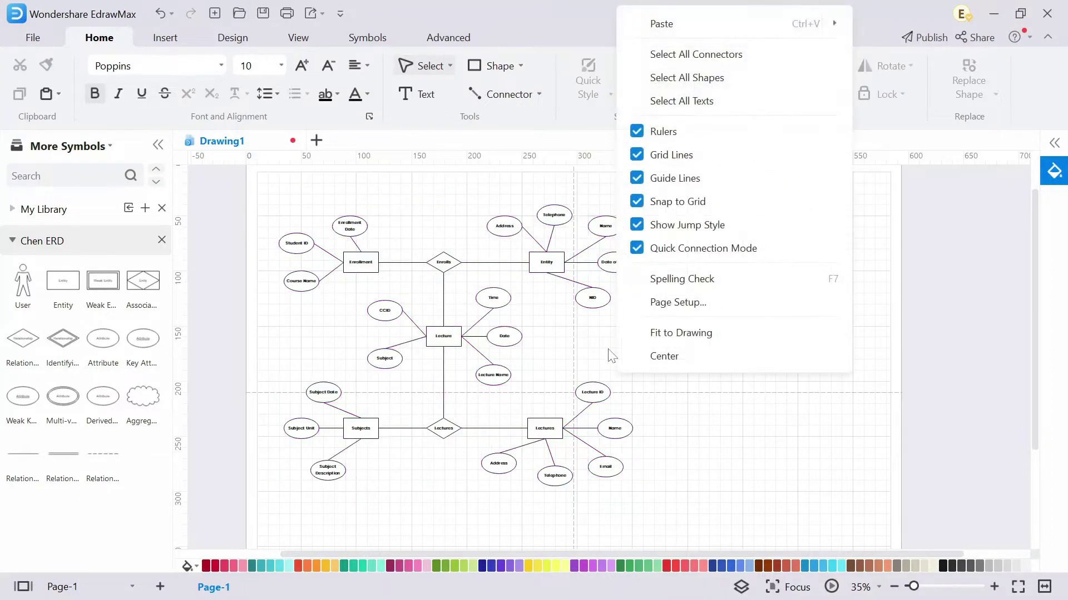
{"action": "left_click", "coordinate": [667, 335]}
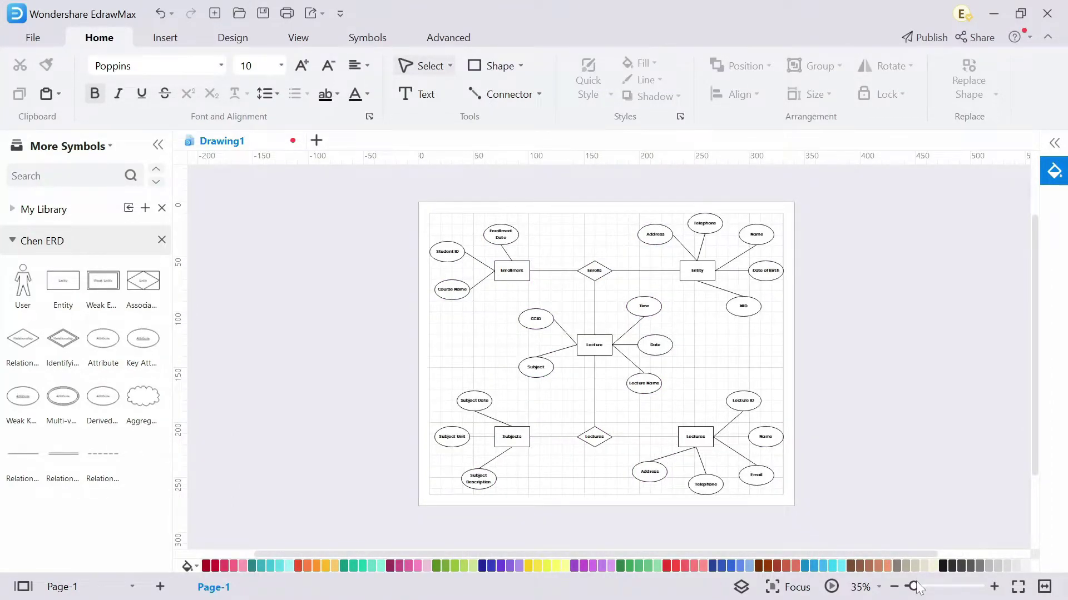
{"action": "left_click_drag", "start_coordinate": [915, 587], "coordinate": [917, 587]}
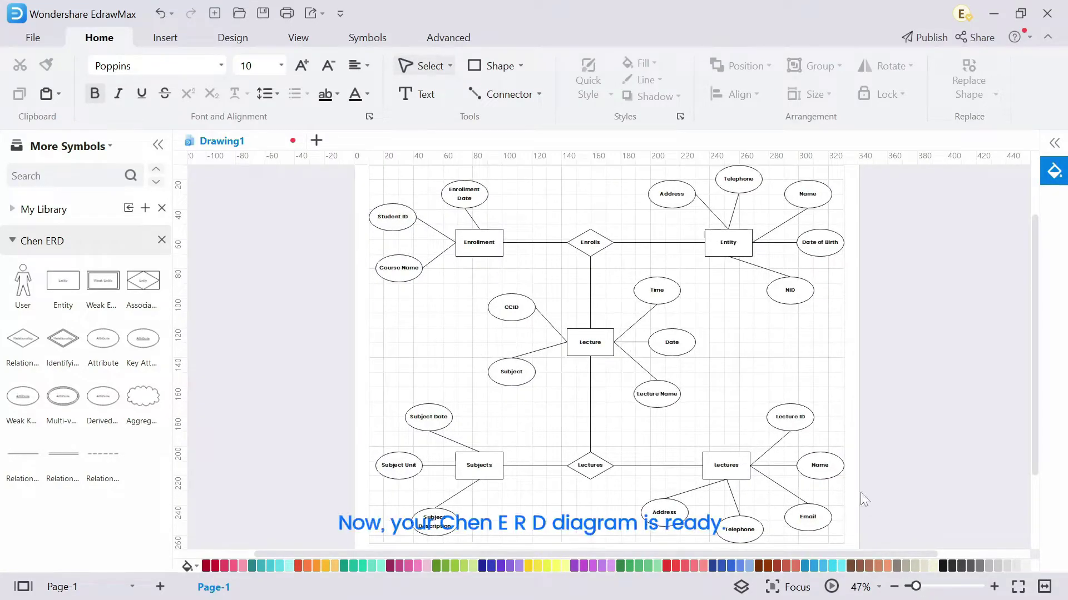
{"action": "left_click_drag", "start_coordinate": [779, 374], "coordinate": [716, 388]}
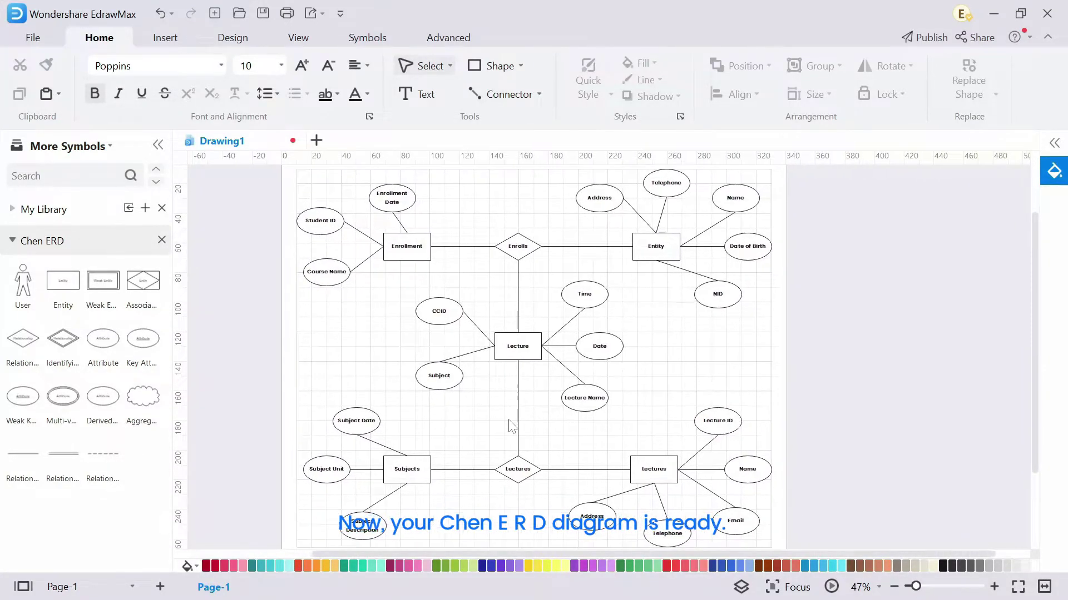
Select every attribute ellipse and fill them yellow.
{"action": "left_click", "coordinate": [327, 274]}
{"action": "left_click_drag", "start_coordinate": [294, 252], "coordinate": [426, 174]}
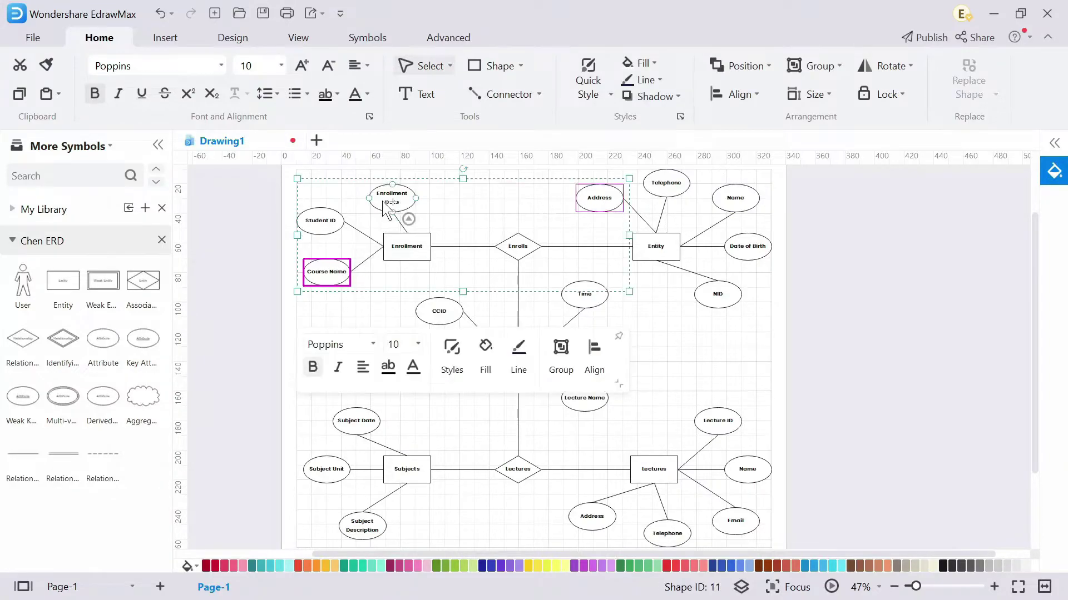
{"action": "left_click", "coordinate": [327, 271], "text": "shift"}
{"action": "left_click", "coordinate": [599, 198], "text": "shift"}
{"action": "left_click", "coordinate": [735, 198], "text": "shift"}
{"action": "left_click", "coordinate": [748, 246], "text": "shift"}
{"action": "left_click", "coordinate": [718, 294], "text": "shift"}
{"action": "left_click", "coordinate": [583, 295], "text": "shift"}
{"action": "left_click", "coordinate": [439, 311], "text": "shift"}
{"action": "left_click", "coordinate": [599, 346], "text": "shift"}
{"action": "left_click", "coordinate": [584, 397], "text": "shift"}
{"action": "left_click", "coordinate": [439, 376], "text": "shift"}
{"action": "left_click", "coordinate": [356, 421], "text": "shift"}
{"action": "left_click", "coordinate": [334, 469], "text": "shift"}
{"action": "left_click", "coordinate": [362, 525], "text": "shift"}
{"action": "left_click", "coordinate": [592, 516], "text": "shift"}
{"action": "left_click", "coordinate": [667, 521], "text": "shift"}
{"action": "left_click", "coordinate": [735, 509], "text": "shift"}
{"action": "left_click", "coordinate": [747, 457], "text": "shift"}
{"action": "left_click", "coordinate": [717, 409], "text": "shift"}
{"action": "left_click", "coordinate": [326, 565]}
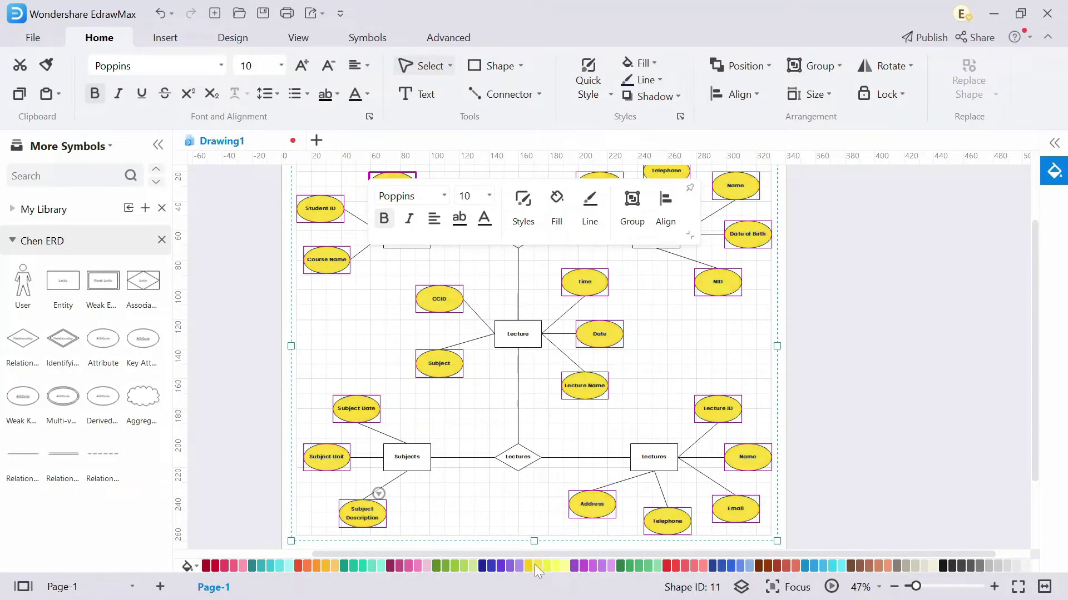
Fill the four entity rectangles, starting with Enrollment, blue.
{"action": "left_click", "coordinate": [684, 389]}
{"action": "left_click_drag", "start_coordinate": [684, 360], "coordinate": [707, 384]}
{"action": "left_click", "coordinate": [445, 276]}
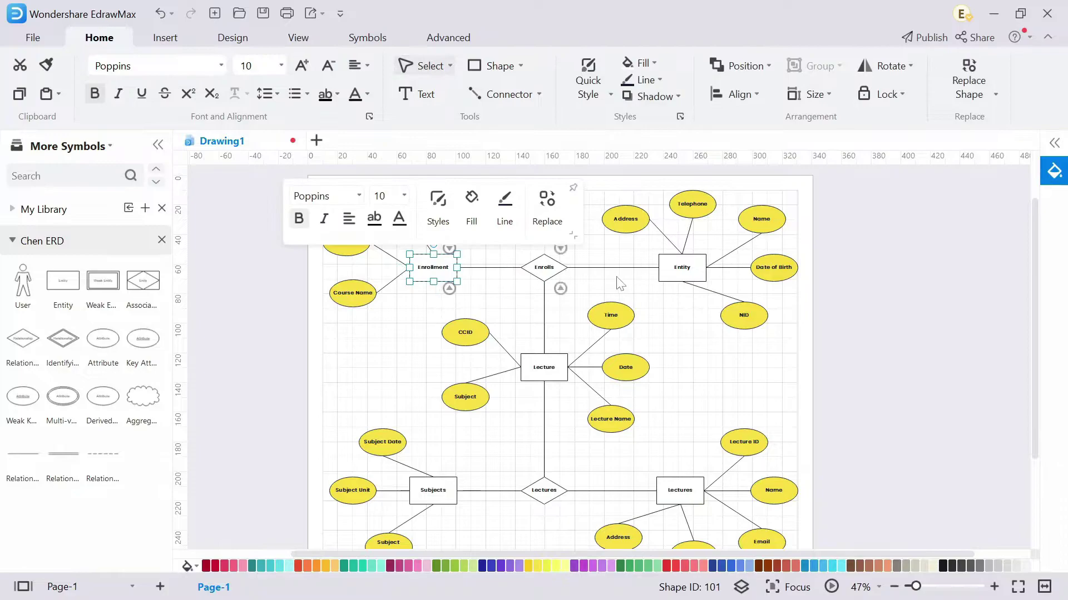
{"action": "left_click", "coordinate": [688, 275], "text": "ctrl"}
{"action": "left_click", "coordinate": [679, 490], "text": "ctrl"}
{"action": "left_click", "coordinate": [433, 490], "text": "ctrl"}
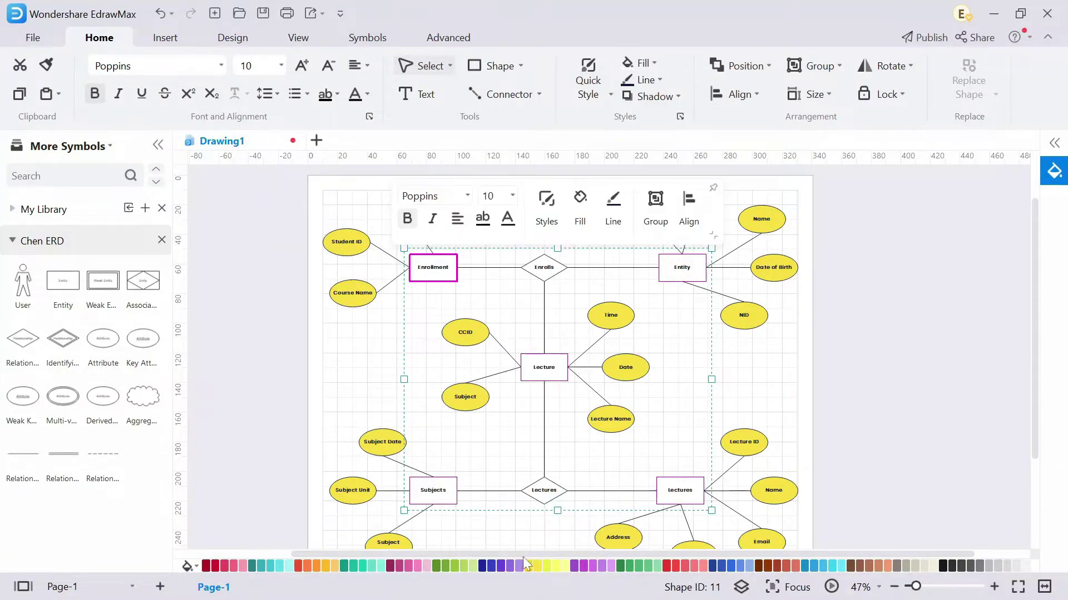
{"action": "left_click", "coordinate": [731, 566]}
Fill the Enrolls and Lectures relationship diamonds teal green.
{"action": "left_click", "coordinate": [544, 267]}
{"action": "left_click", "coordinate": [546, 491], "text": "ctrl"}
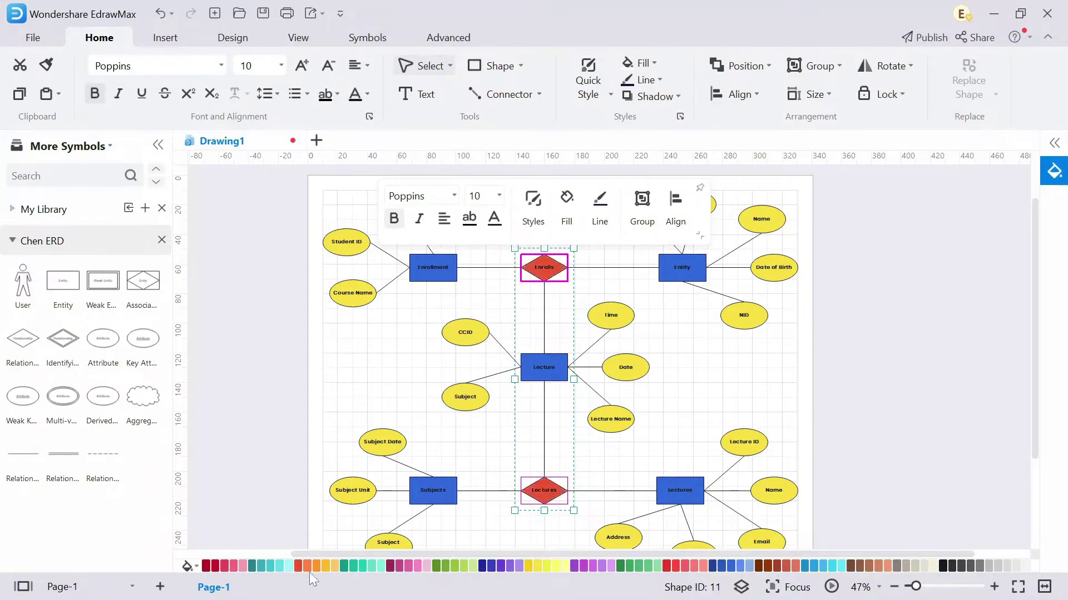
{"action": "left_click", "coordinate": [362, 566]}
{"action": "key", "text": "Escape"}
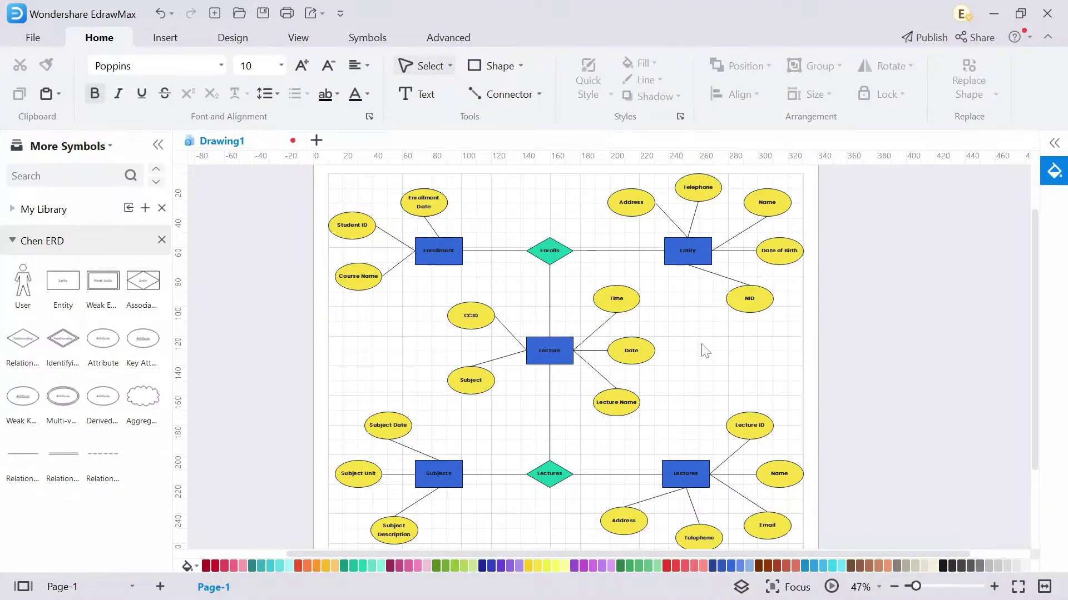
Select all texts in the diagram and set their font size to 10.5.
{"action": "right_click", "coordinate": [497, 437]}
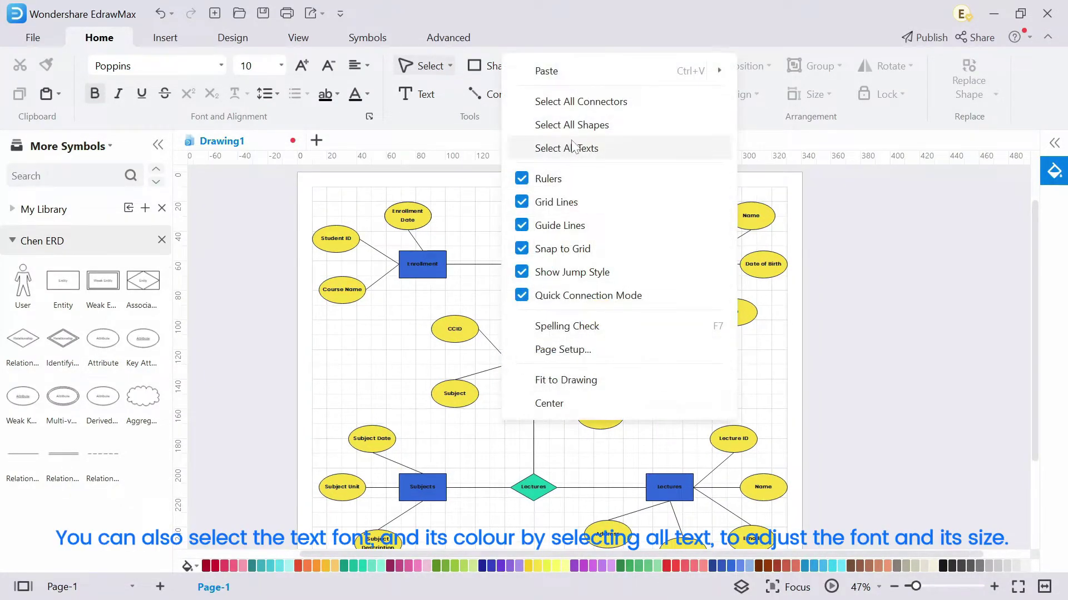
{"action": "left_click", "coordinate": [594, 150]}
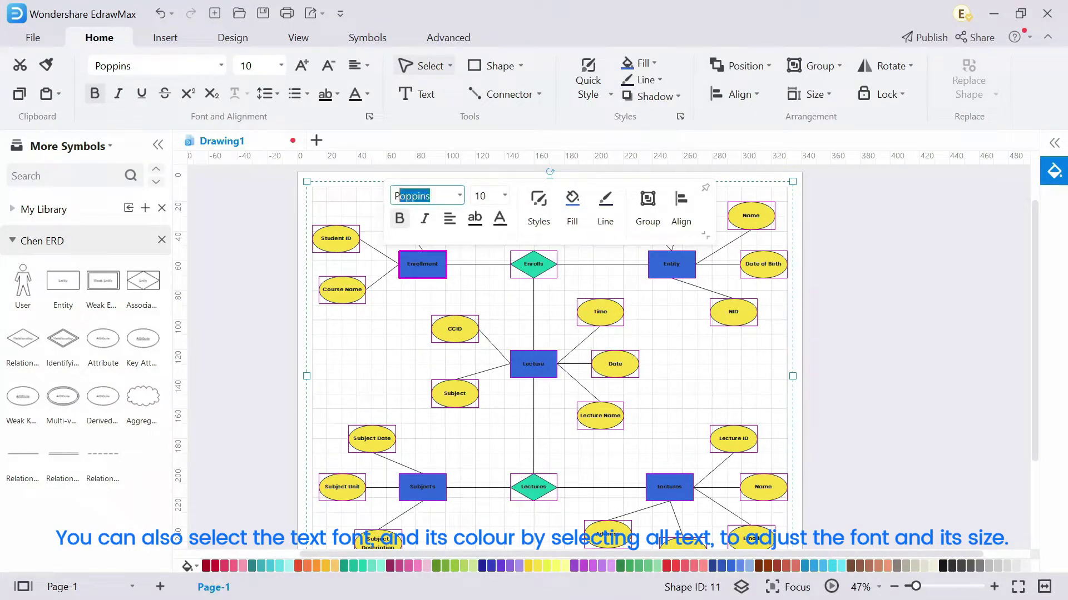
{"action": "left_click", "coordinate": [505, 196]}
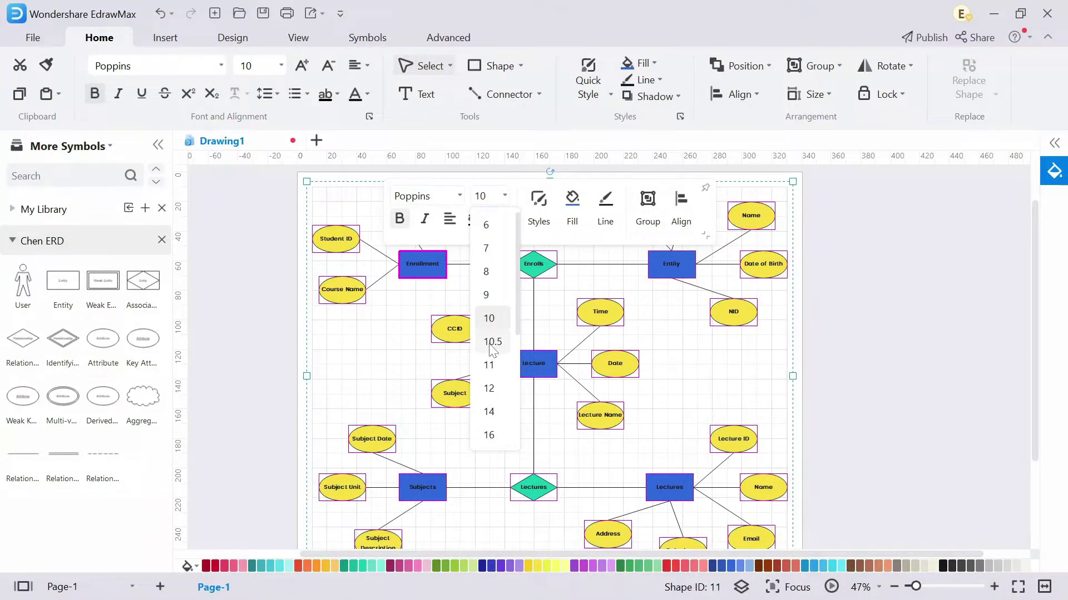
{"action": "left_click", "coordinate": [491, 342]}
{"action": "left_click", "coordinate": [724, 370]}
{"action": "left_click_drag", "start_coordinate": [689, 374], "coordinate": [674, 377]}
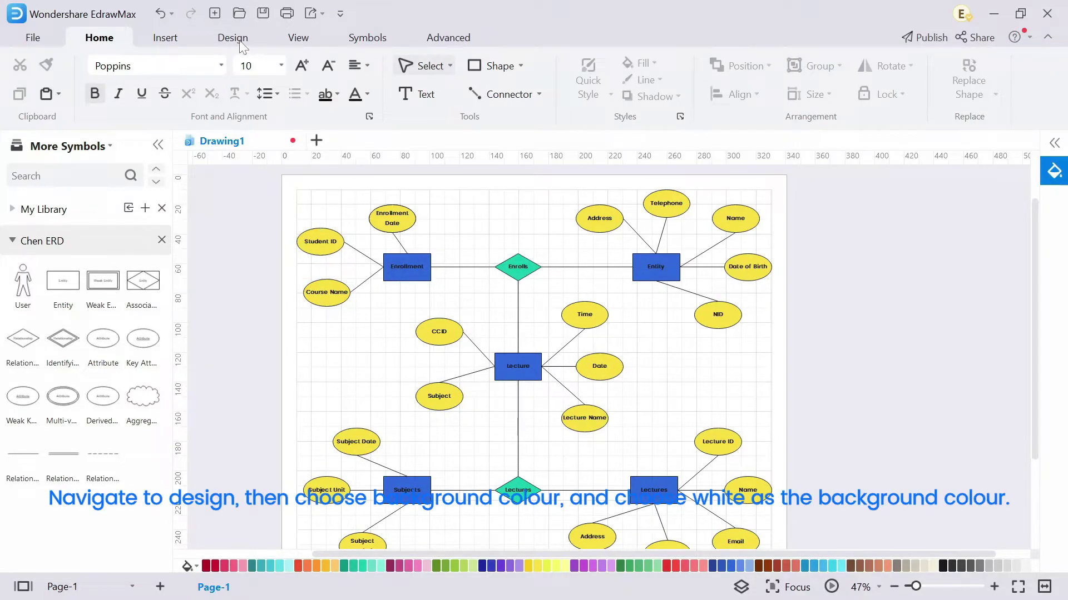
Choose the white swatch from the Design tab's Background Color options.
{"action": "left_click", "coordinate": [243, 45]}
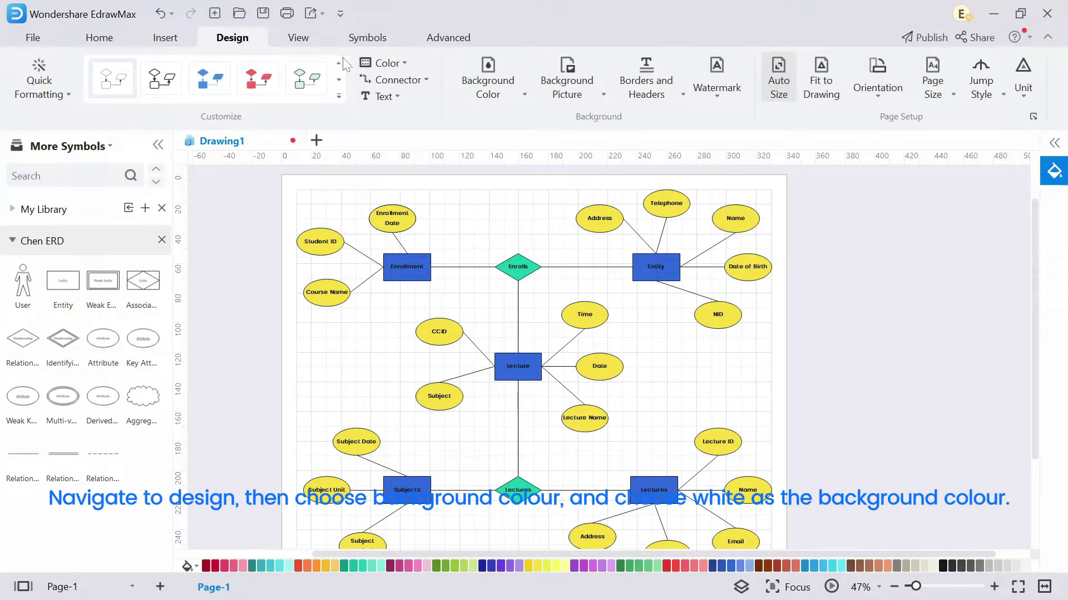
{"action": "left_click", "coordinate": [524, 94]}
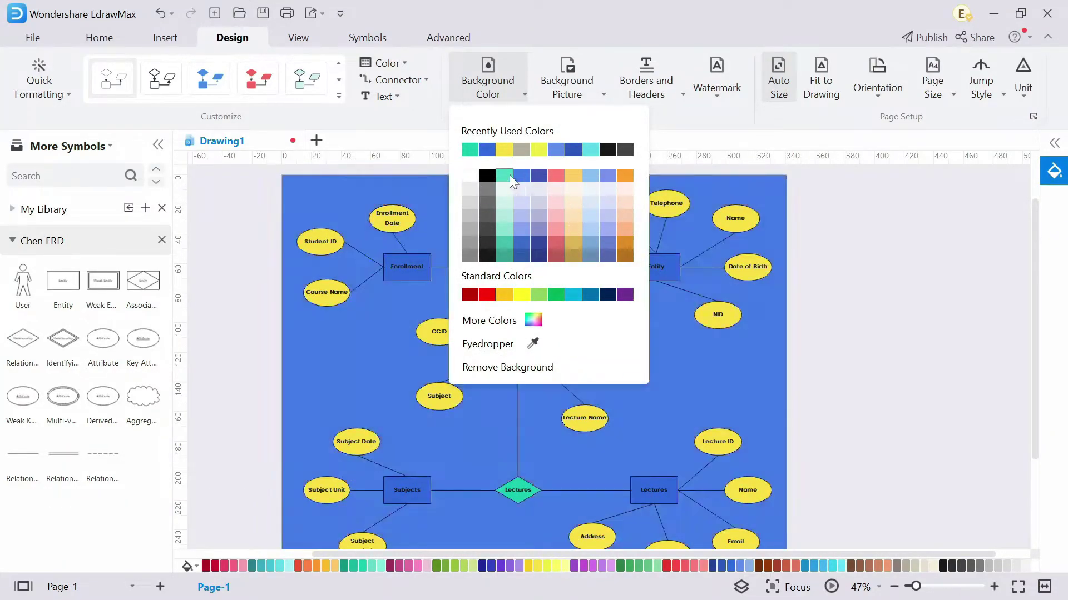
{"action": "left_click", "coordinate": [474, 176]}
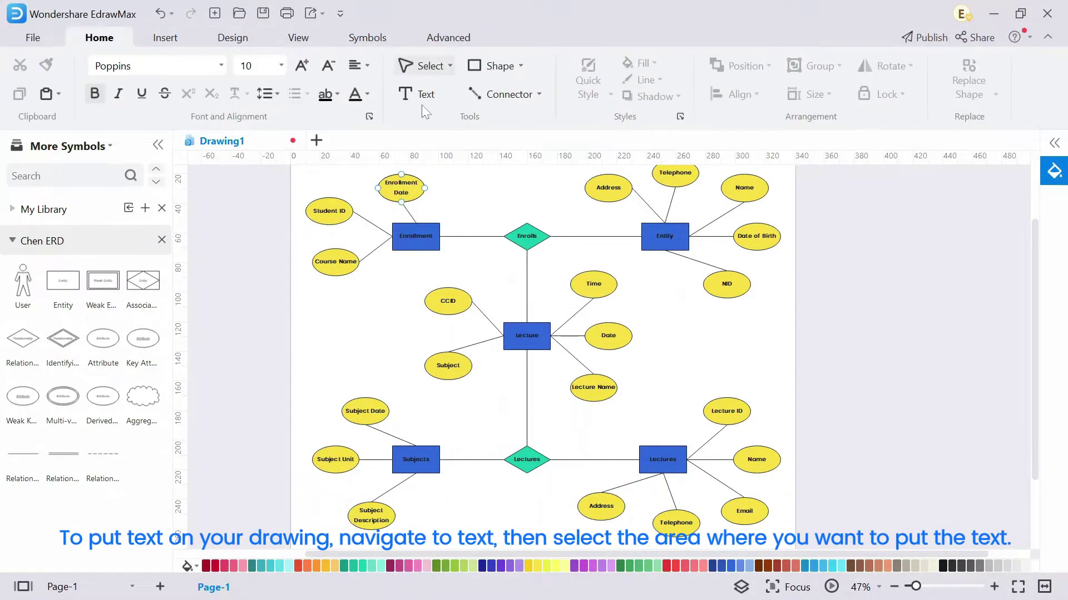
Add a '1' cardinality label beside Enrollment at font size 10.
{"action": "left_click", "coordinate": [414, 94]}
{"action": "left_click_drag", "start_coordinate": [442, 222], "coordinate": [465, 233]}
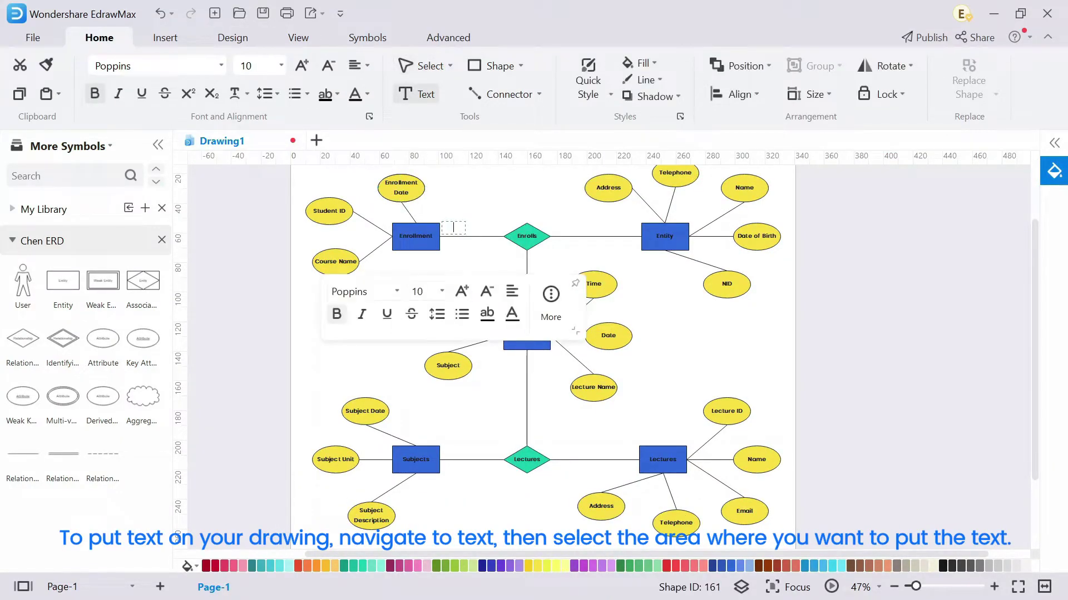
{"action": "left_click", "coordinate": [281, 66]}
{"action": "left_click", "coordinate": [261, 250]}
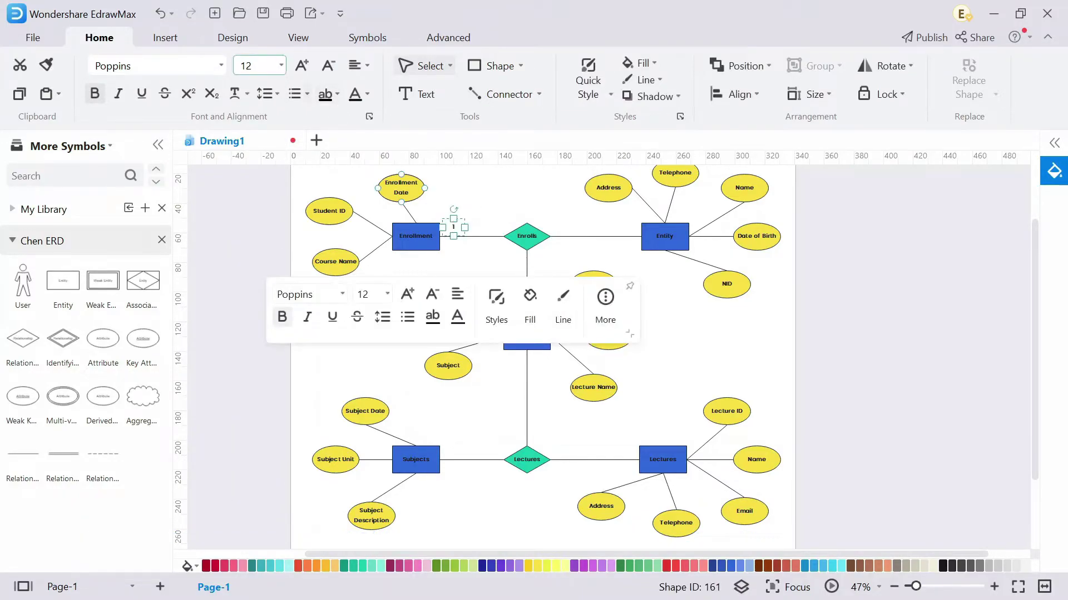
{"action": "left_click", "coordinate": [281, 65]}
{"action": "left_click", "coordinate": [251, 215]}
{"action": "left_click", "coordinate": [512, 213]}
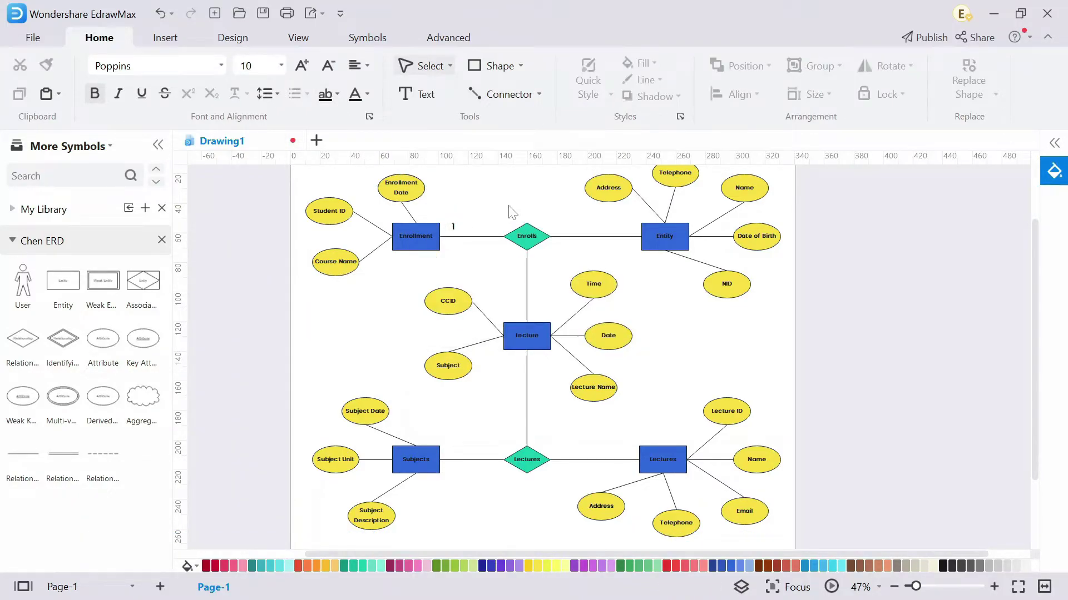
Add a bold 'N' label above the Enrolls relationship line.
{"action": "left_click", "coordinate": [418, 96]}
{"action": "left_click_drag", "start_coordinate": [603, 221], "coordinate": [628, 237]}
{"action": "type", "text": "N"}
{"action": "left_click", "coordinate": [281, 66]}
{"action": "left_click", "coordinate": [269, 303]}
{"action": "left_click", "coordinate": [525, 314]}
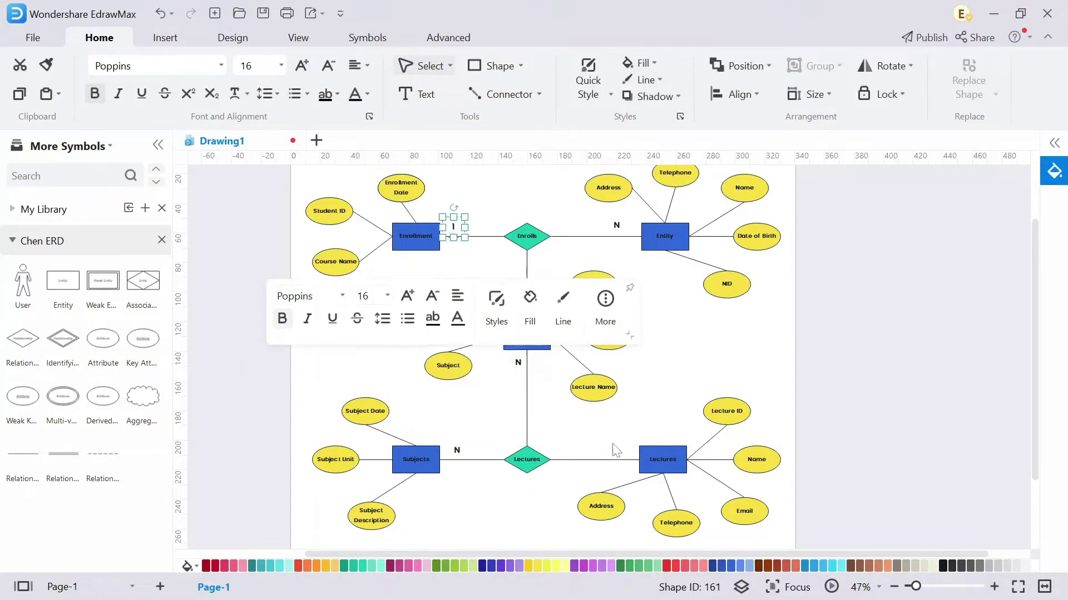
Add the enlarged title 'Student Enrollment Managemnet System' below the diagram.
{"action": "type", "text": "Student Enrollment Managemnet System"}
{"action": "left_click", "coordinate": [281, 66]}
{"action": "left_click", "coordinate": [250, 404]}
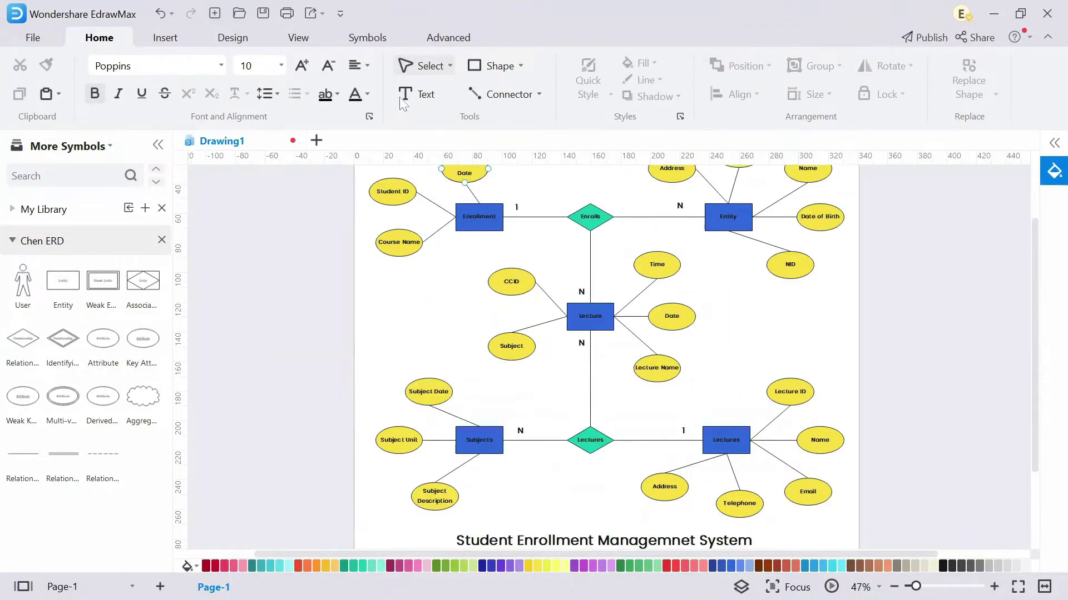
{"action": "left_click", "coordinate": [300, 39]}
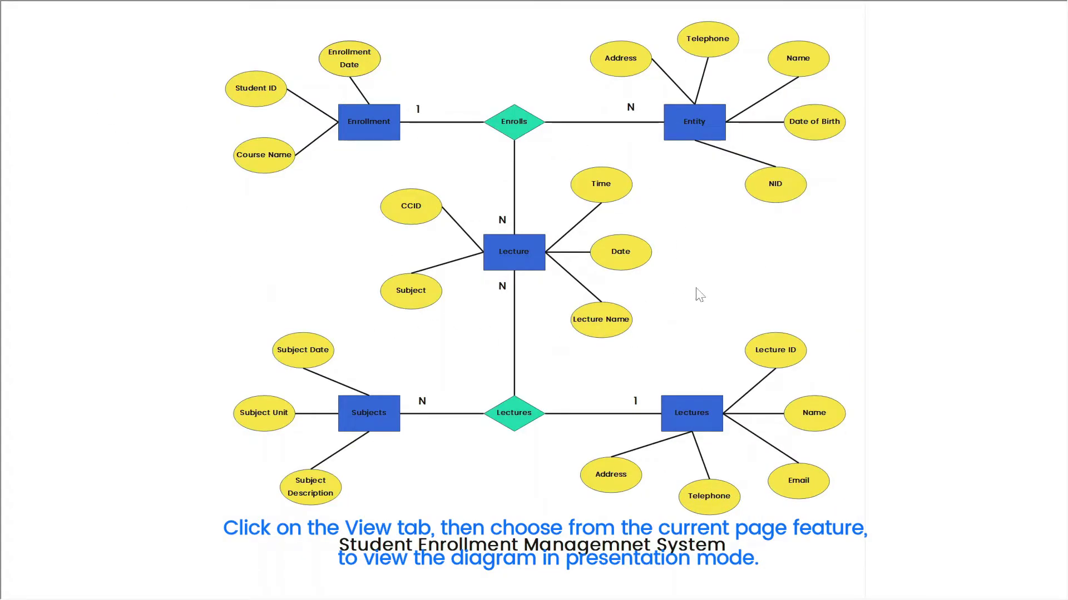
{"action": "left_click", "coordinate": [627, 547]}
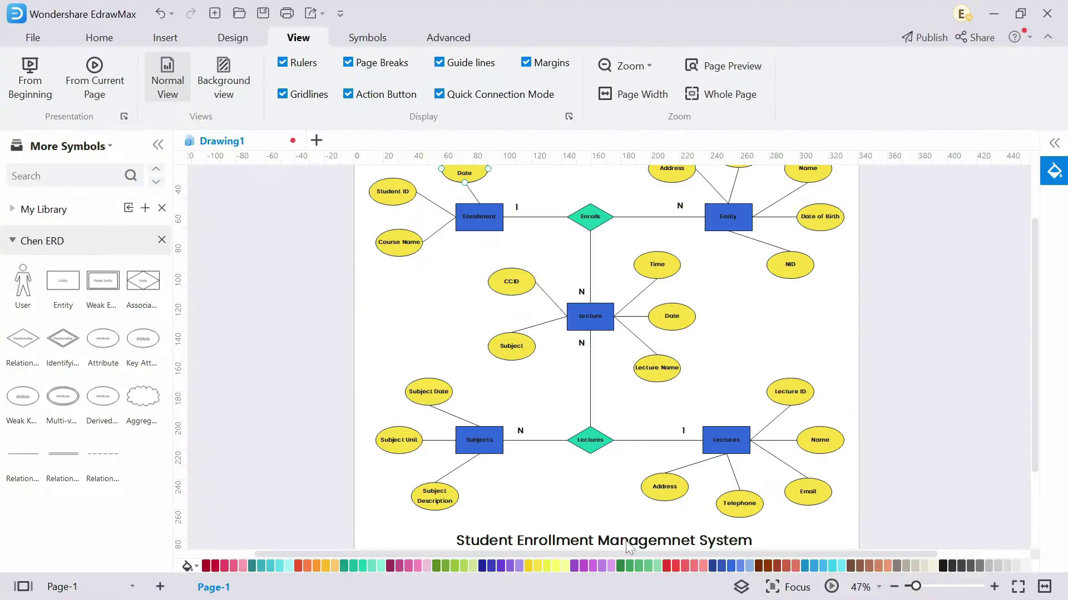
Go to File > Export & Send and open the Graphics image export settings.
{"action": "left_click", "coordinate": [105, 38]}
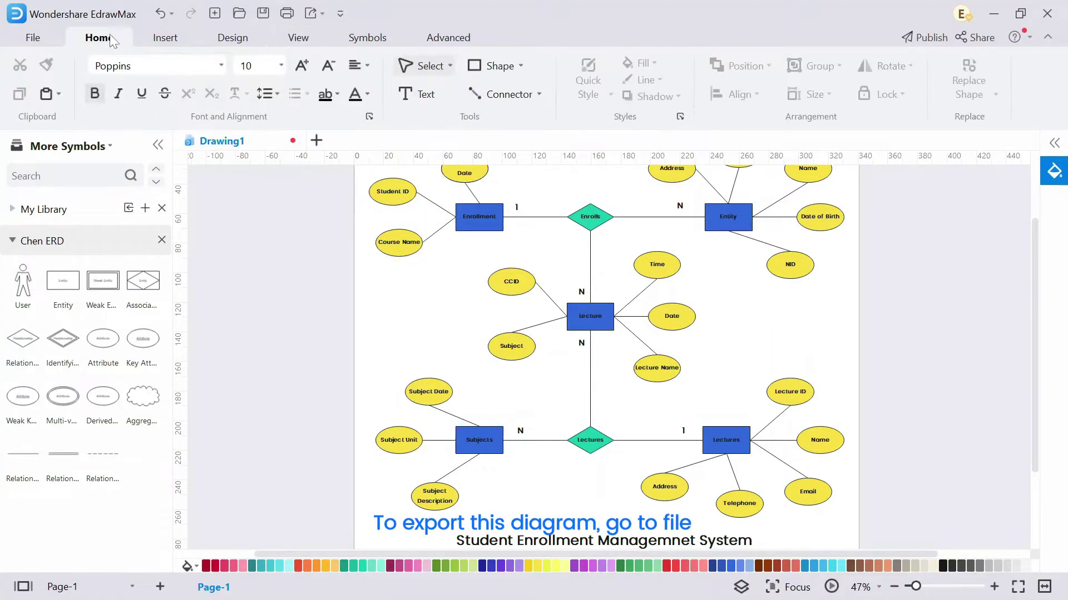
{"action": "left_click", "coordinate": [35, 37]}
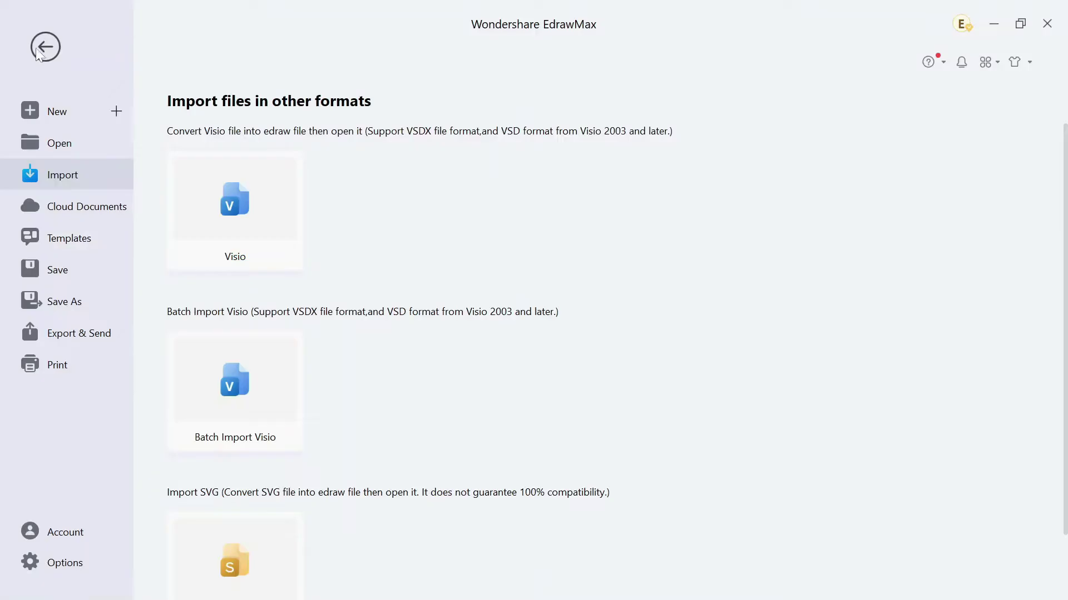
{"action": "left_click", "coordinate": [71, 332]}
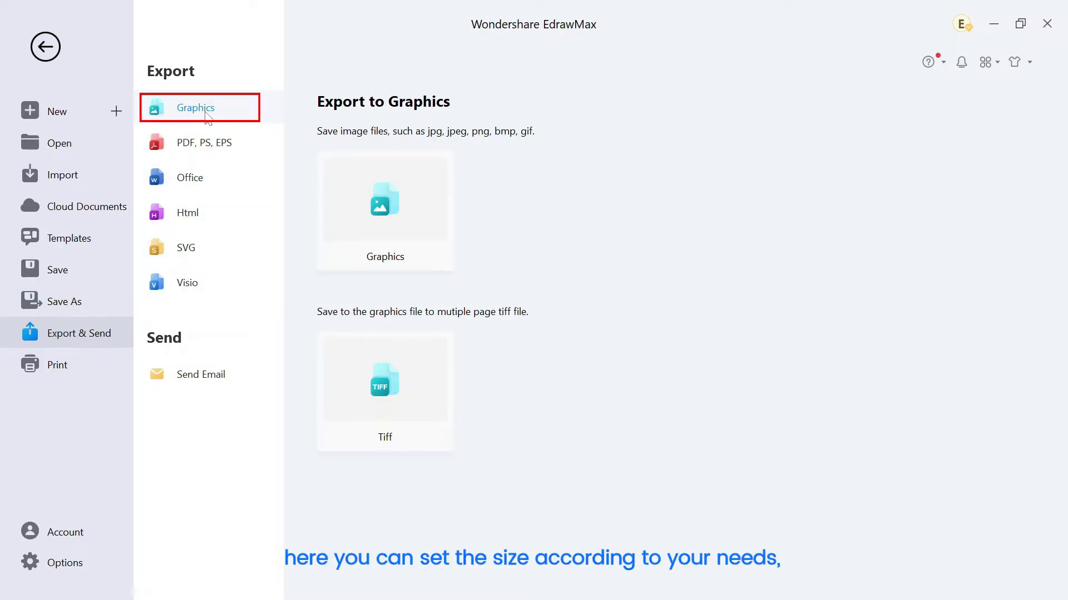
{"action": "left_click", "coordinate": [388, 221]}
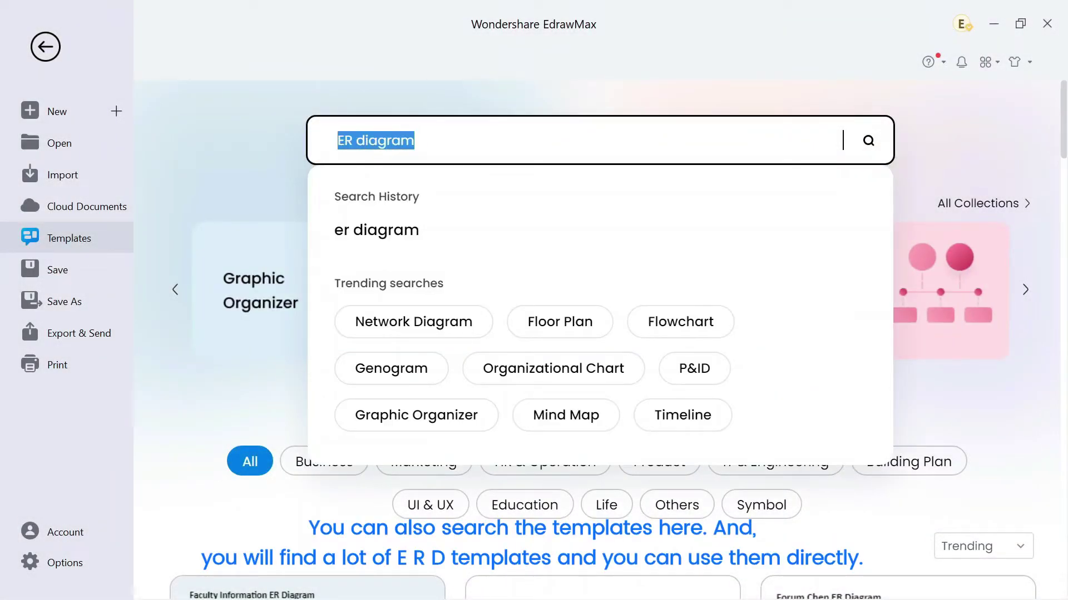
Run the ER diagram template search and scroll through the results.
{"action": "key", "text": "Return"}
{"action": "scroll", "coordinate": [370, 338], "scroll_direction": "down", "scroll_amount": 2}
{"action": "scroll", "coordinate": [371, 338], "scroll_direction": "down", "scroll_amount": 5}
{"action": "scroll", "coordinate": [371, 345], "scroll_direction": "down", "scroll_amount": 5}
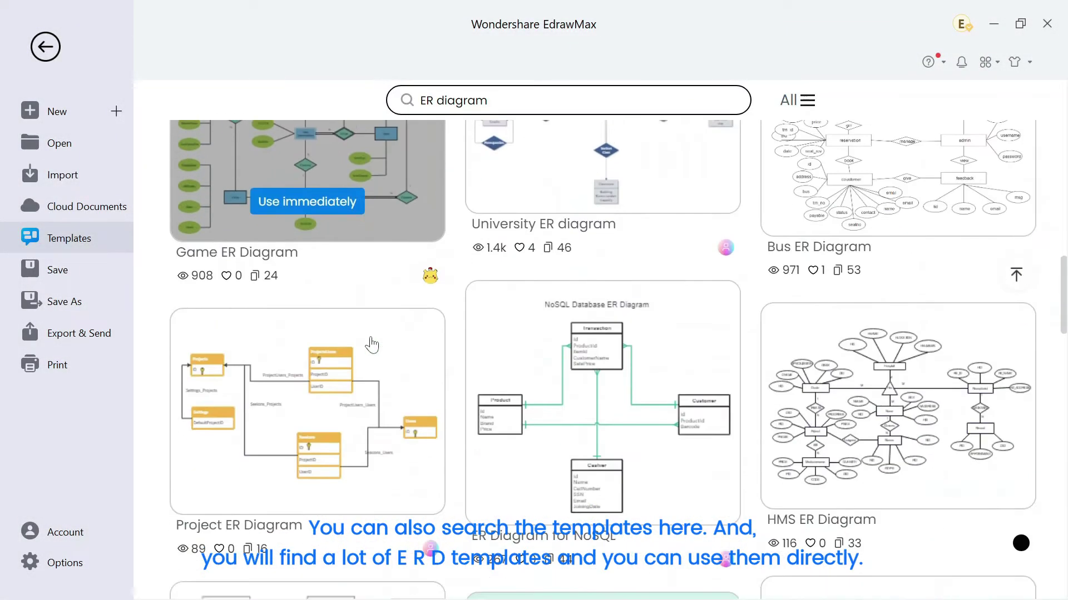
{"action": "scroll", "coordinate": [371, 345], "scroll_direction": "down", "scroll_amount": 3}
{"action": "scroll", "coordinate": [371, 345], "scroll_direction": "down", "scroll_amount": 2}
{"action": "scroll", "coordinate": [371, 345], "scroll_direction": "down", "scroll_amount": 3}
{"action": "scroll", "coordinate": [372, 345], "scroll_direction": "down", "scroll_amount": 3}
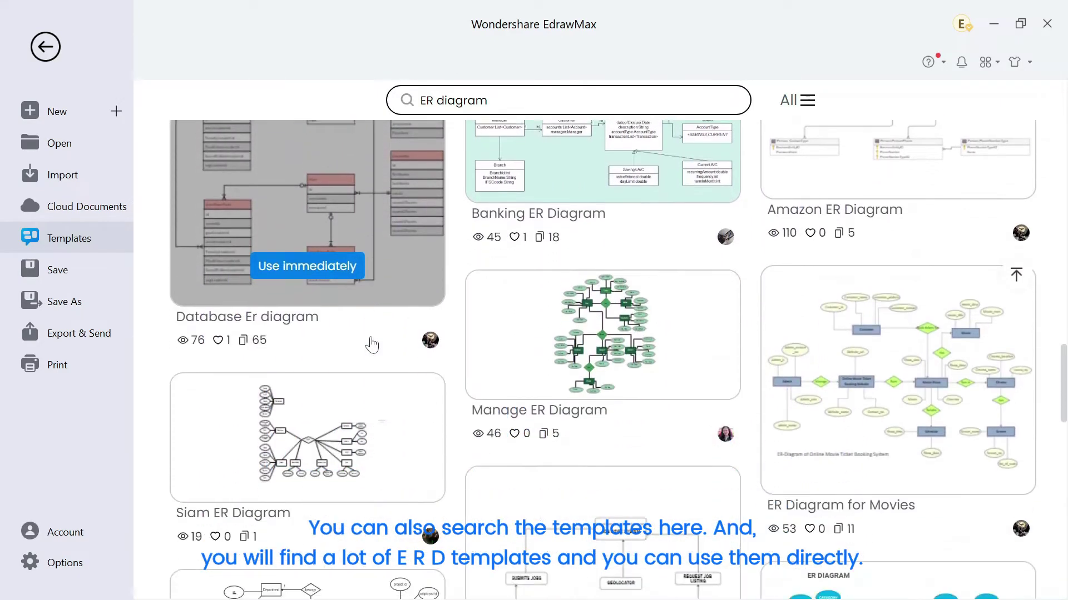
{"action": "scroll", "coordinate": [376, 342], "scroll_direction": "down", "scroll_amount": 2}
{"action": "scroll", "coordinate": [376, 342], "scroll_direction": "down", "scroll_amount": 3}
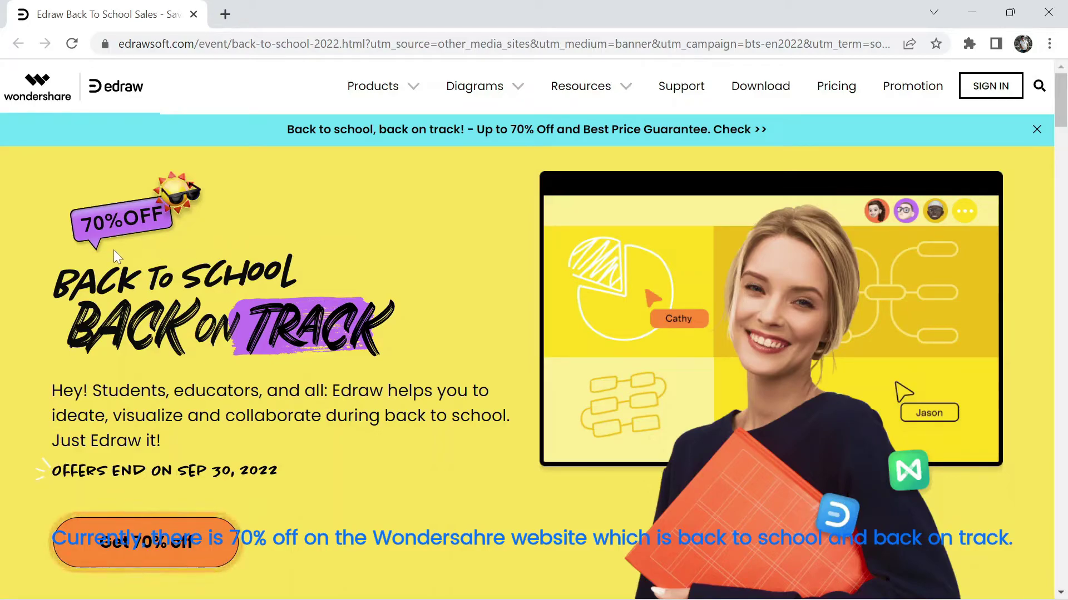
Scroll the Edraw back-to-school page down through its discounted pricing plans.
{"action": "scroll", "coordinate": [176, 272], "scroll_direction": "down", "scroll_amount": 2}
{"action": "scroll", "coordinate": [189, 300], "scroll_direction": "down", "scroll_amount": 1}
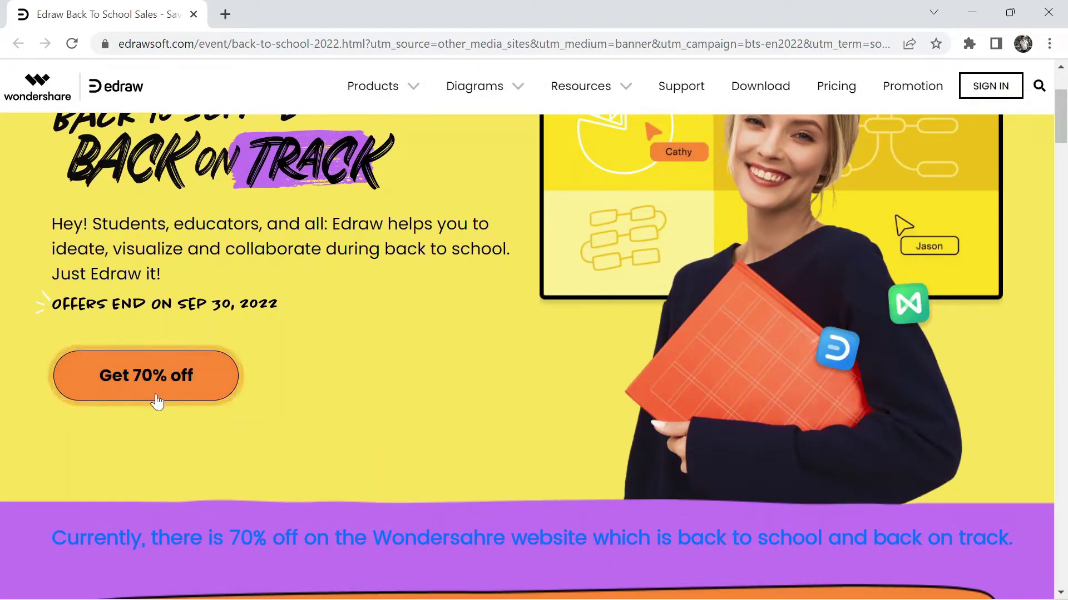
{"action": "scroll", "coordinate": [278, 408], "scroll_direction": "down", "scroll_amount": 4}
{"action": "scroll", "coordinate": [278, 402], "scroll_direction": "down", "scroll_amount": 2}
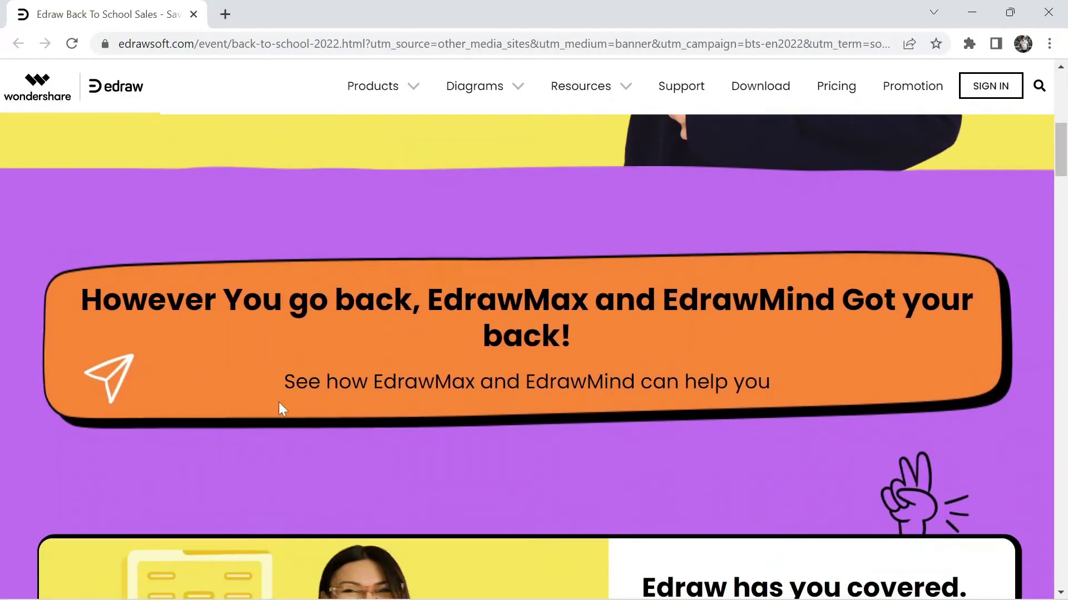
{"action": "scroll", "coordinate": [301, 408], "scroll_direction": "down", "scroll_amount": 3}
{"action": "scroll", "coordinate": [300, 407], "scroll_direction": "down", "scroll_amount": 3}
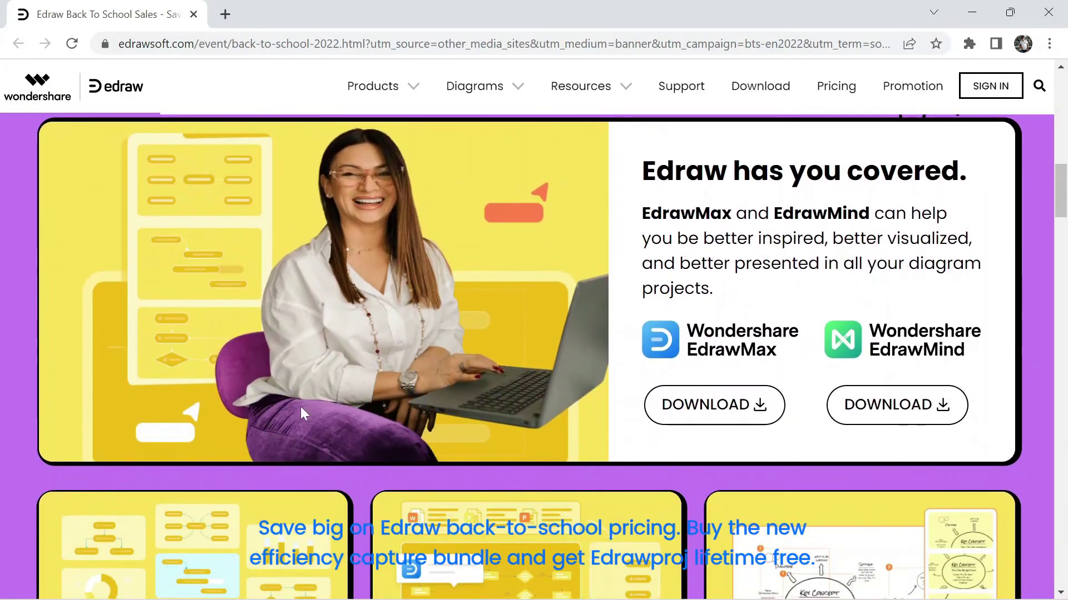
{"action": "scroll", "coordinate": [300, 408], "scroll_direction": "down", "scroll_amount": 4}
{"action": "scroll", "coordinate": [300, 409], "scroll_direction": "down", "scroll_amount": 3}
{"action": "scroll", "coordinate": [300, 408], "scroll_direction": "down", "scroll_amount": 4}
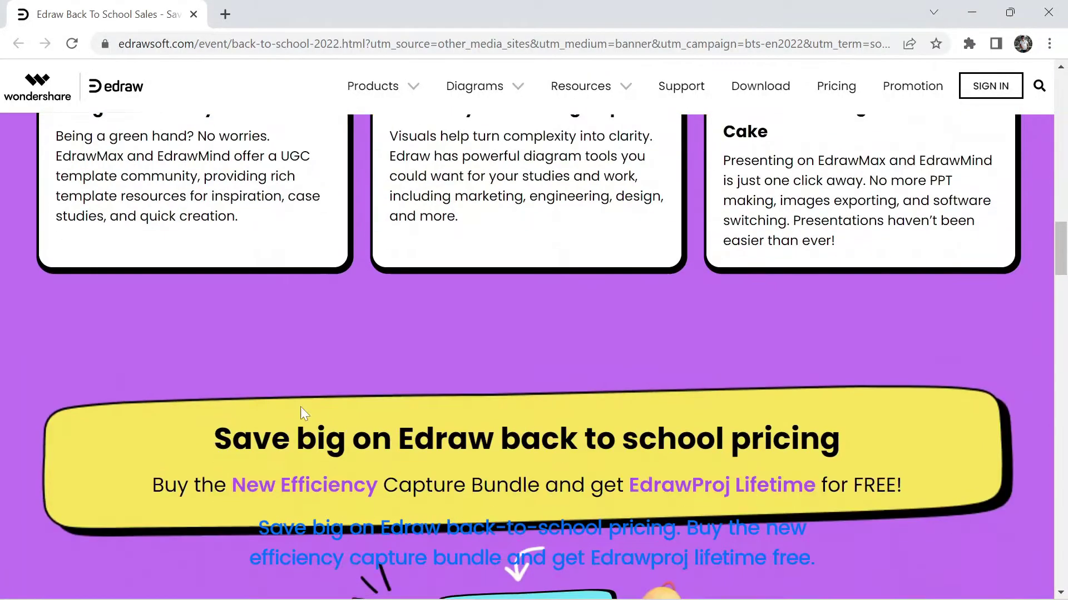
{"action": "scroll", "coordinate": [300, 409], "scroll_direction": "down", "scroll_amount": 2}
{"action": "scroll", "coordinate": [301, 409], "scroll_direction": "down", "scroll_amount": 3}
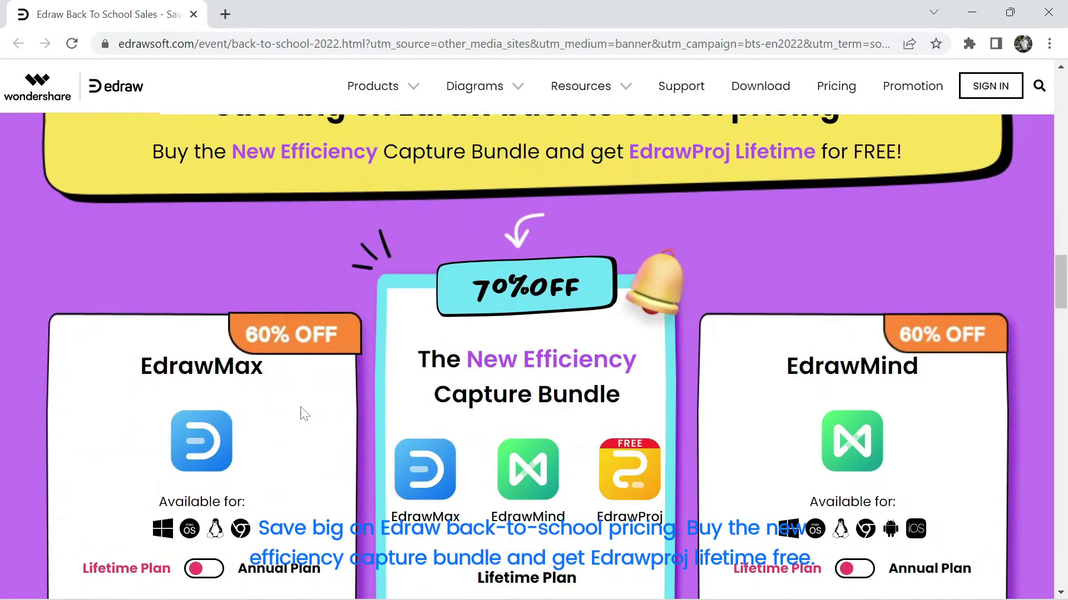
{"action": "scroll", "coordinate": [300, 409], "scroll_direction": "down", "scroll_amount": 2}
{"action": "scroll", "coordinate": [303, 414], "scroll_direction": "down", "scroll_amount": 3}
{"action": "scroll", "coordinate": [303, 412], "scroll_direction": "down", "scroll_amount": 1}
Highlight the EdrawMax for Windows and Mac headings on the download page.
{"action": "scroll", "coordinate": [231, 188], "scroll_direction": "down", "scroll_amount": 3}
{"action": "scroll", "coordinate": [493, 253], "scroll_direction": "down", "scroll_amount": 2}
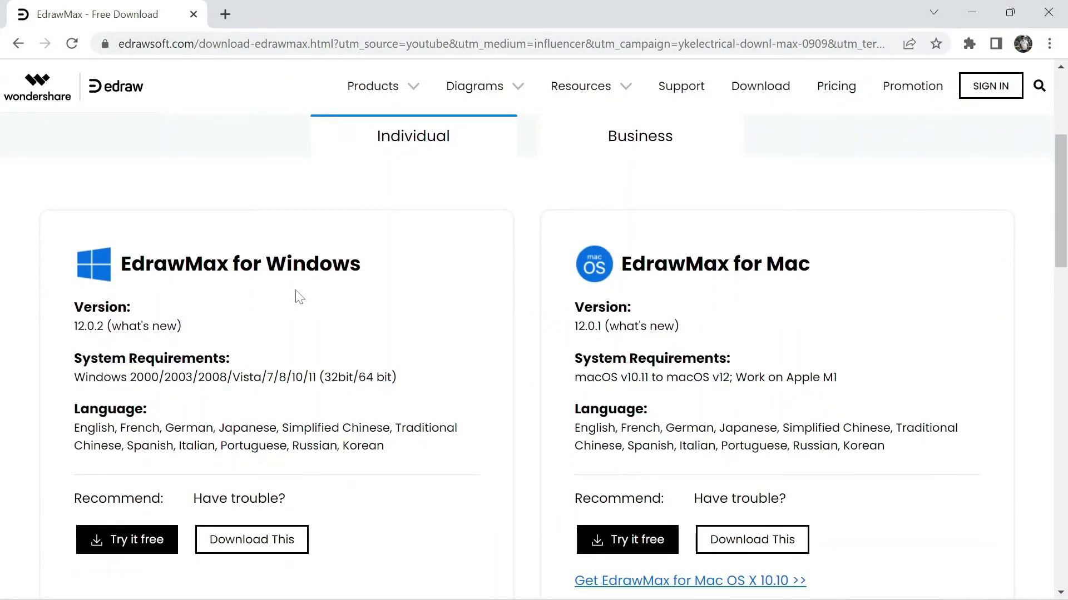
{"action": "left_click_drag", "start_coordinate": [367, 274], "coordinate": [123, 272]}
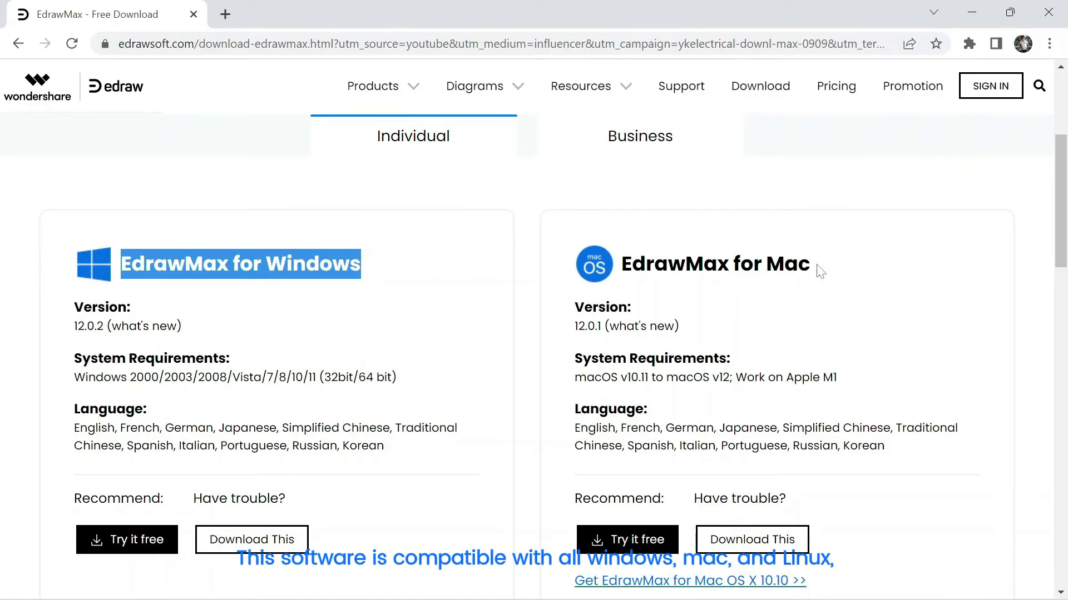
{"action": "left_click_drag", "start_coordinate": [820, 272], "coordinate": [631, 268]}
{"action": "scroll", "coordinate": [655, 278], "scroll_direction": "down", "scroll_amount": 5}
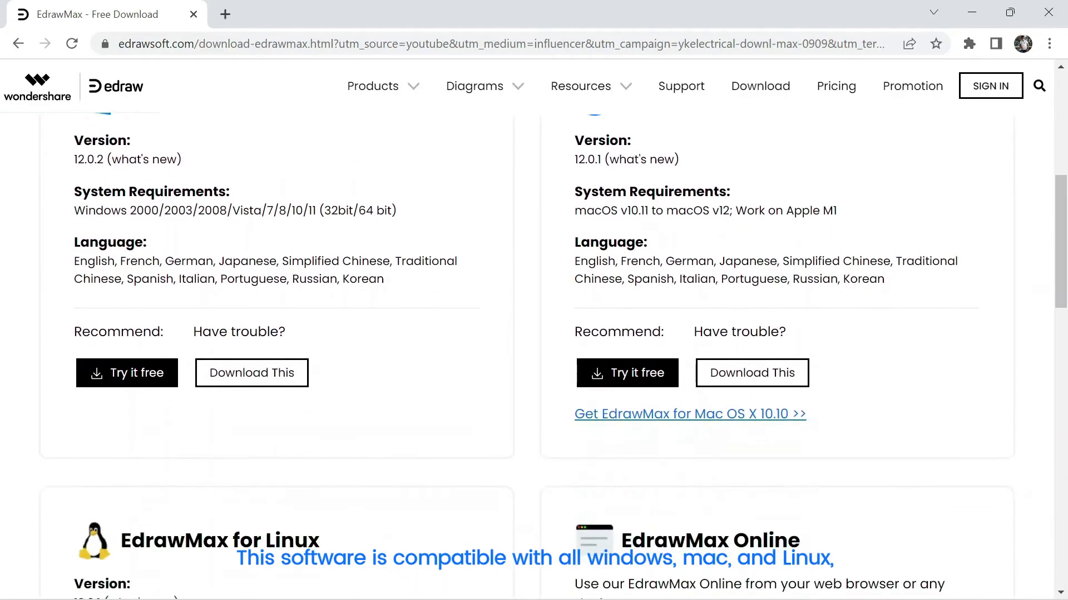
Subscribe to the Wondershare Edraw YouTube channel and enable its bell notifications.
{"action": "left_click_drag", "start_coordinate": [334, 375], "coordinate": [122, 375]}
{"action": "scroll", "coordinate": [638, 377], "scroll_direction": "down", "scroll_amount": 1}
{"action": "left_click_drag", "start_coordinate": [801, 290], "coordinate": [646, 290]}
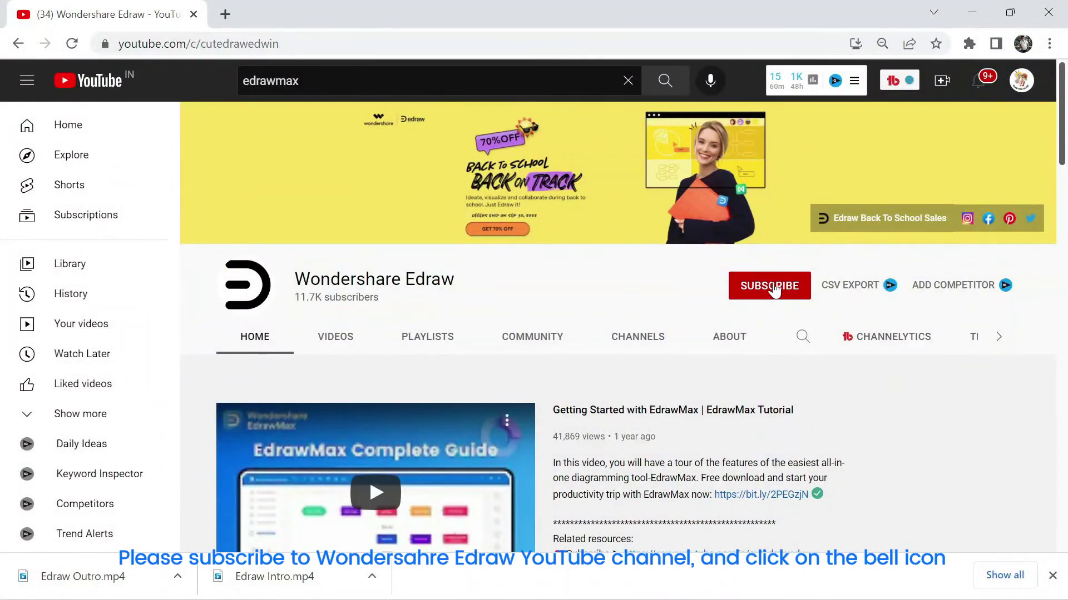
{"action": "left_click", "coordinate": [775, 290]}
{"action": "left_click", "coordinate": [799, 288]}
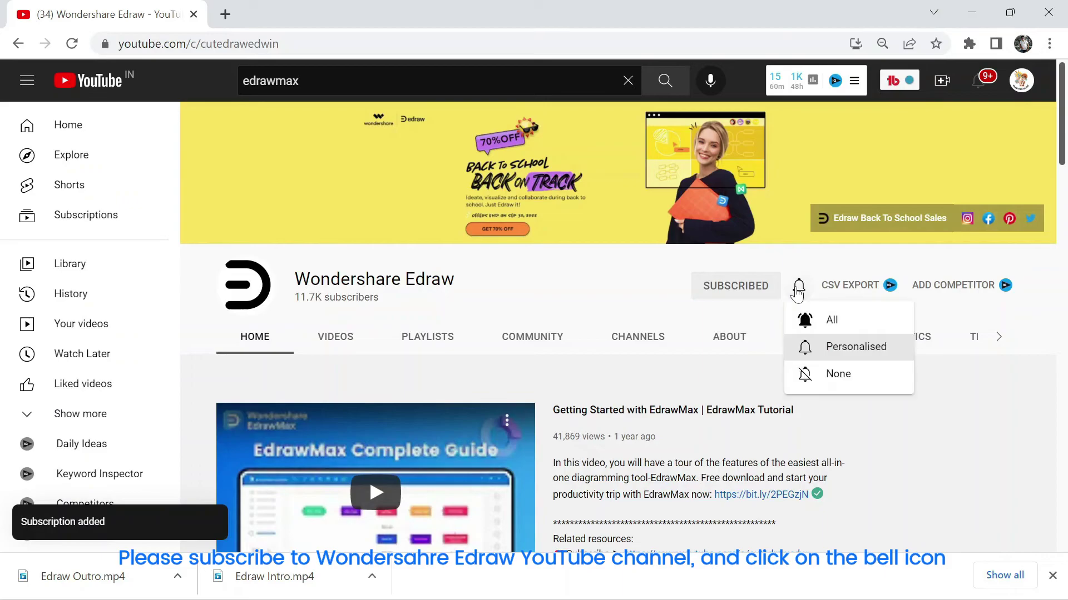